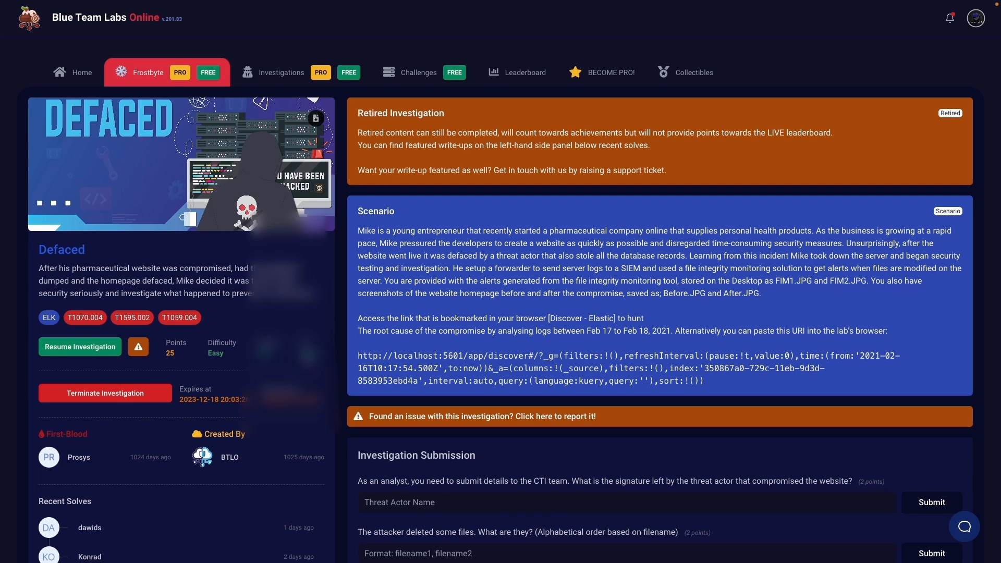
Scroll the Defaced investigation page up and down while the lab desktop loads
{"action": "scroll", "coordinate": [501, 281], "scroll_direction": "down", "scroll_amount": 2}
{"action": "scroll", "coordinate": [454, 290], "scroll_direction": "up", "scroll_amount": 2}
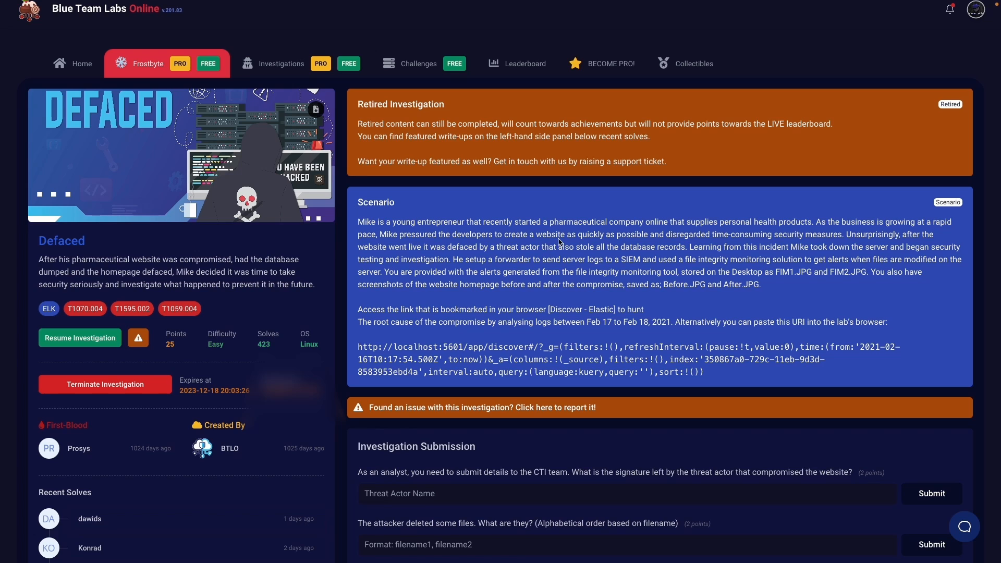
{"action": "scroll", "coordinate": [537, 243], "scroll_direction": "down", "scroll_amount": 3}
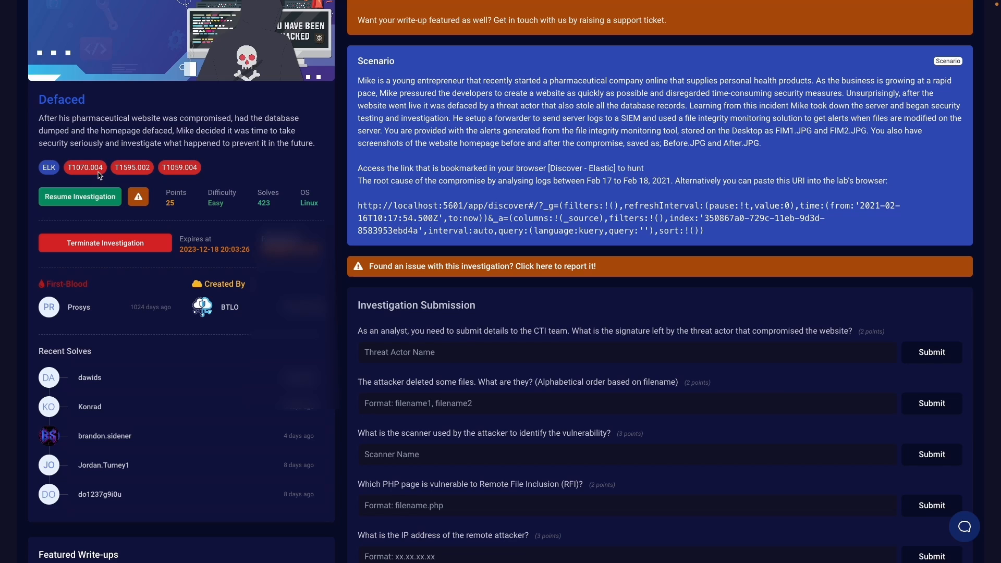
{"action": "scroll", "coordinate": [360, 194], "scroll_direction": "up", "scroll_amount": 3}
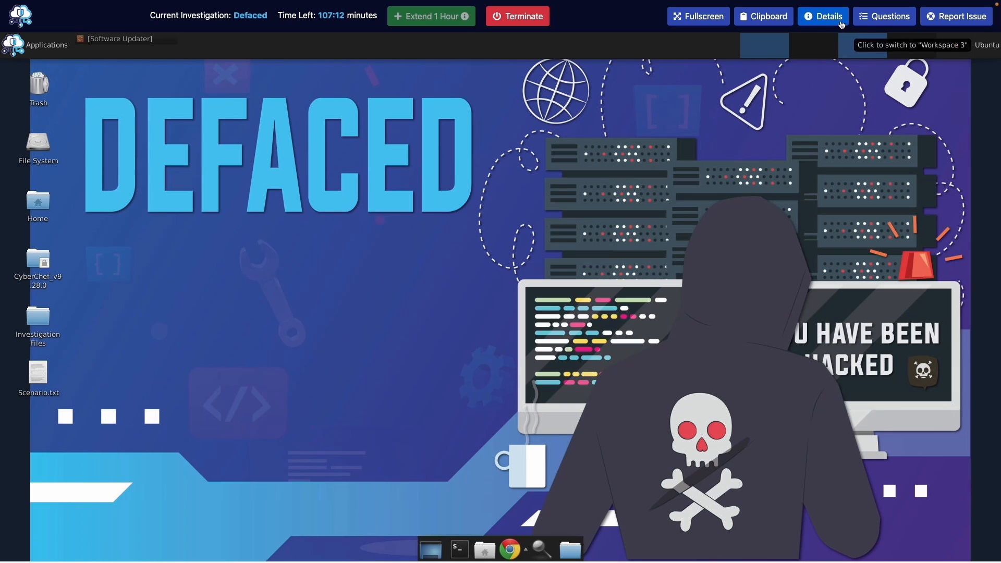
Bring up the Questions panel and skim the investigation questions
{"action": "left_click", "coordinate": [890, 16]}
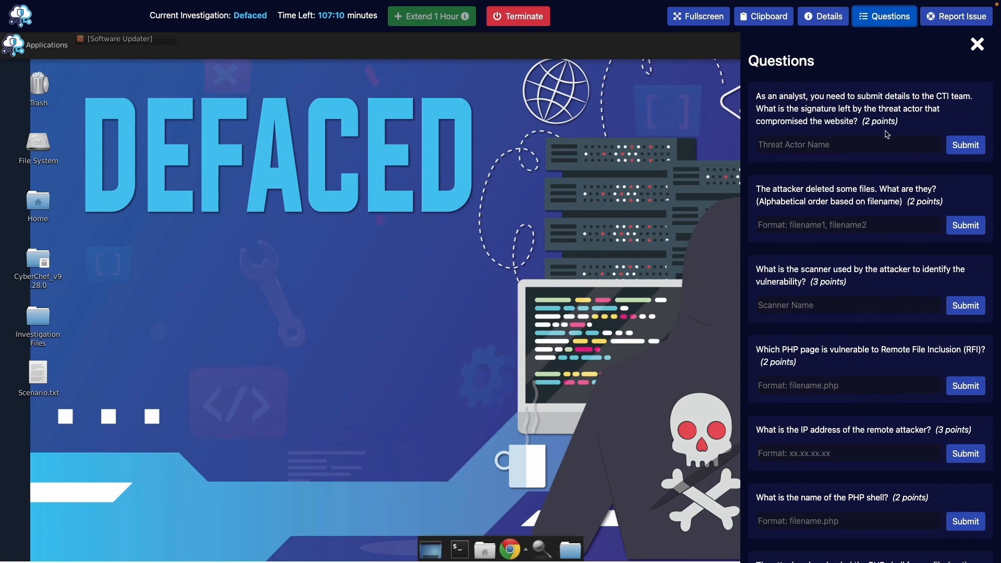
{"action": "scroll", "coordinate": [887, 134], "scroll_direction": "down", "scroll_amount": 1}
{"action": "scroll", "coordinate": [887, 134], "scroll_direction": "down", "scroll_amount": 7}
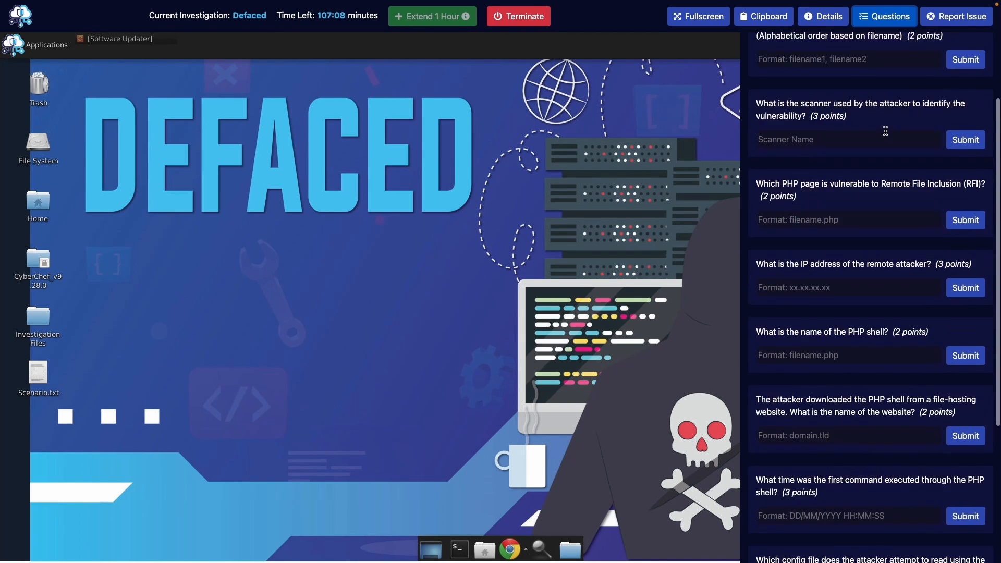
{"action": "scroll", "coordinate": [886, 132], "scroll_direction": "up", "scroll_amount": 8}
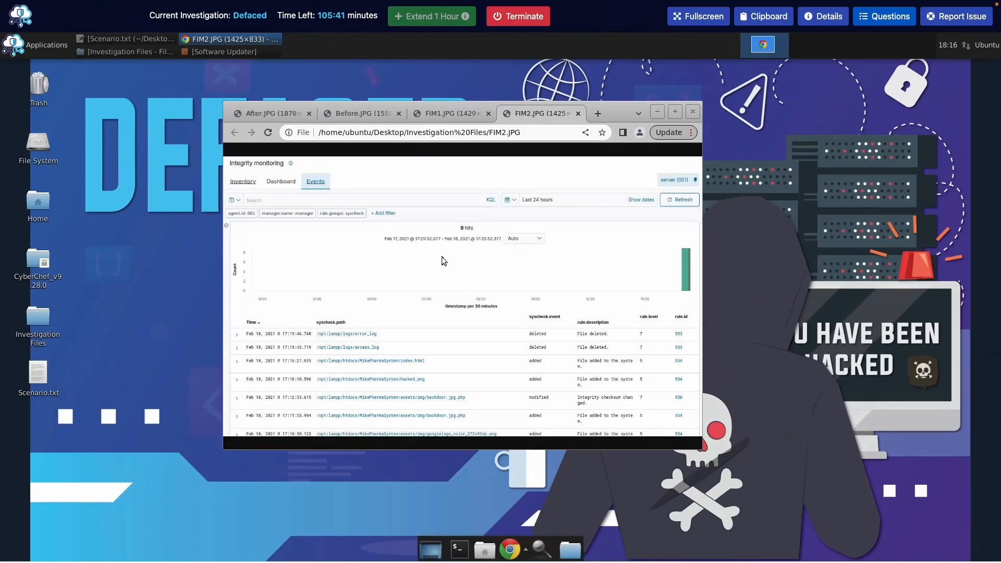
Review the After, Before, FIM1 and FIM2 screenshots, finishing on After.JPG
{"action": "left_click", "coordinate": [253, 113]}
{"action": "left_click", "coordinate": [366, 113]}
{"action": "left_click", "coordinate": [443, 114]}
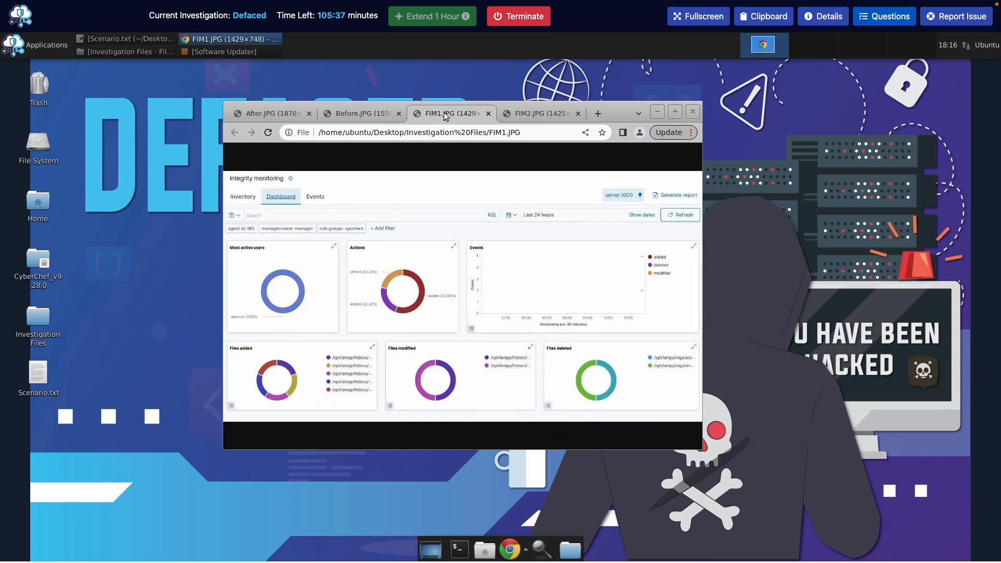
{"action": "left_click", "coordinate": [520, 114]}
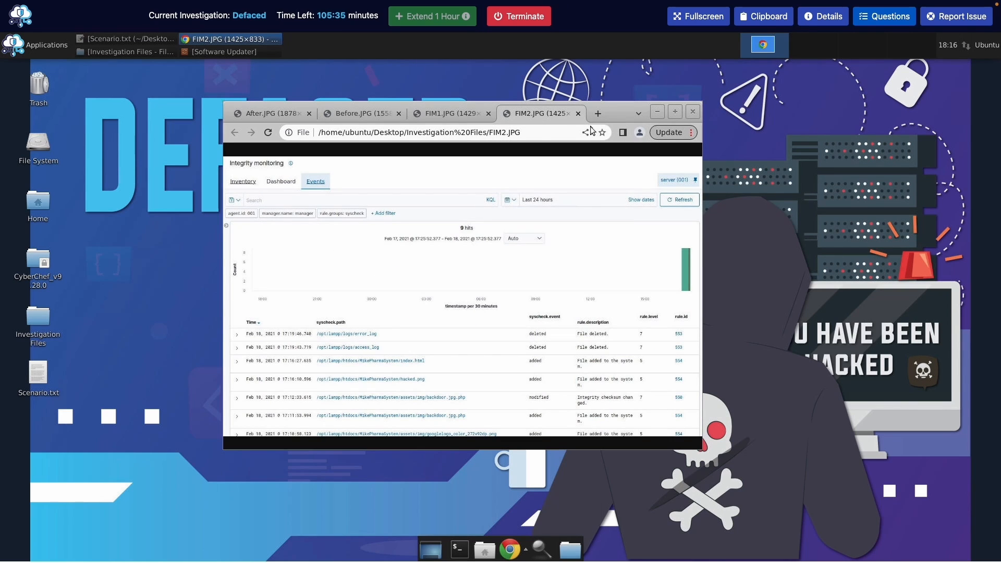
{"action": "left_click", "coordinate": [263, 114]}
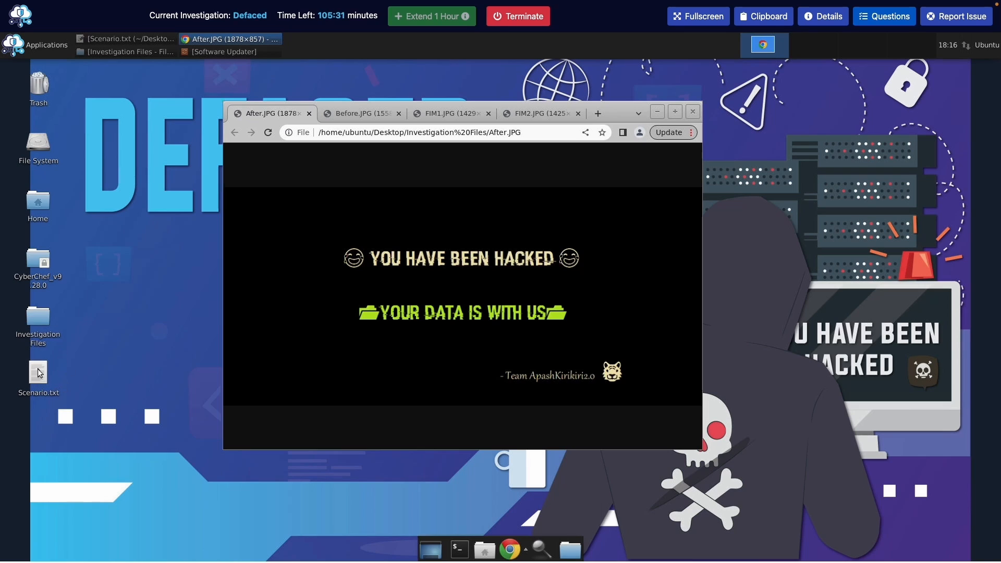
Submit 'Team ApashKirikiri2.0' as the threat actor's signature answer
{"action": "left_click", "coordinate": [888, 23]}
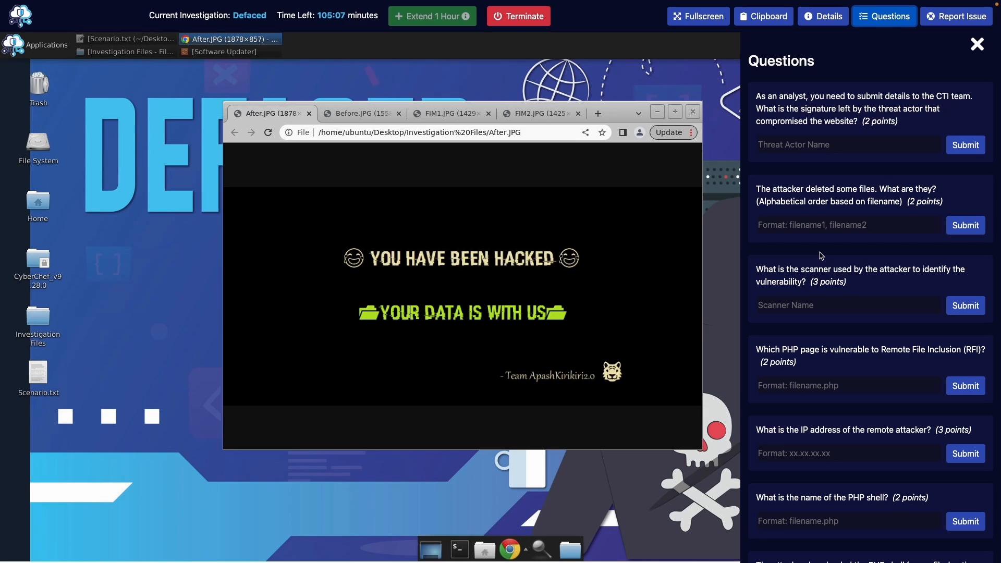
{"action": "left_click", "coordinate": [814, 146]}
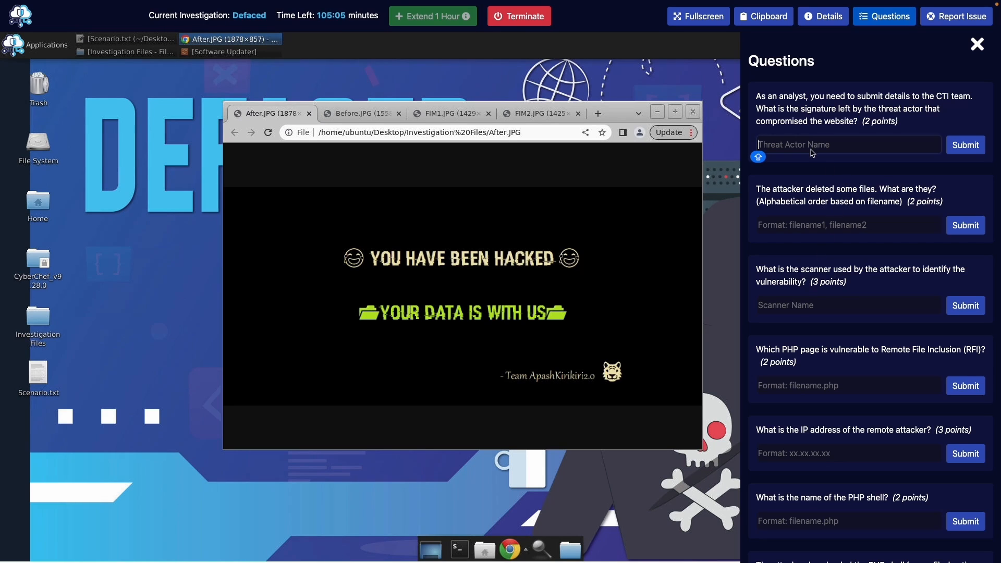
{"action": "type", "text": "T"}
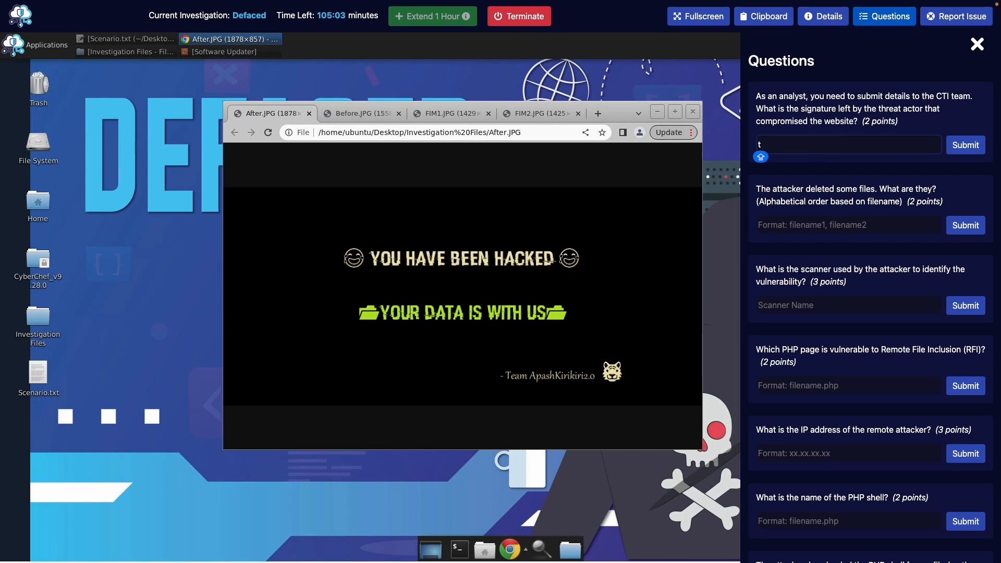
{"action": "type", "text": "eam"}
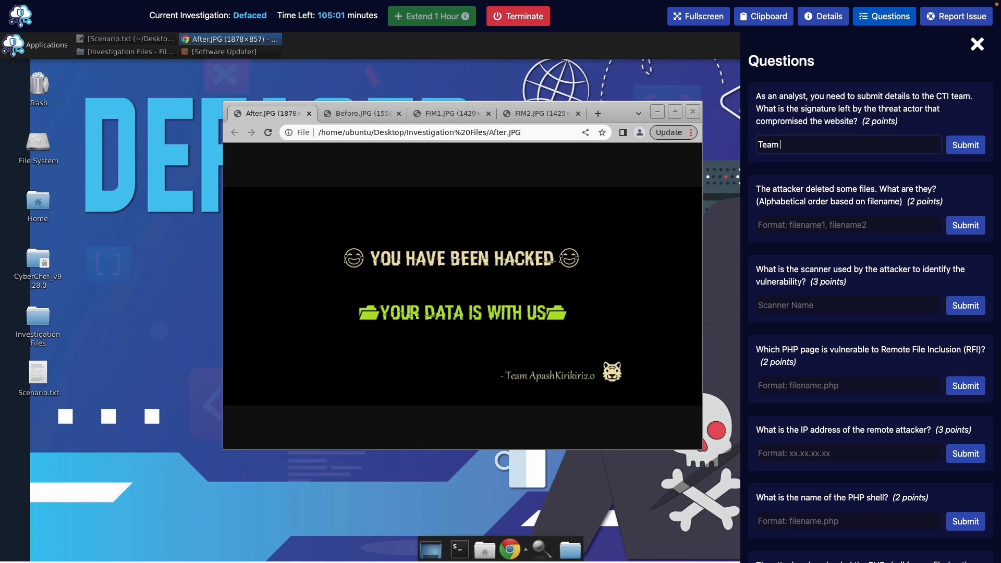
{"action": "type", "text": " Apash"}
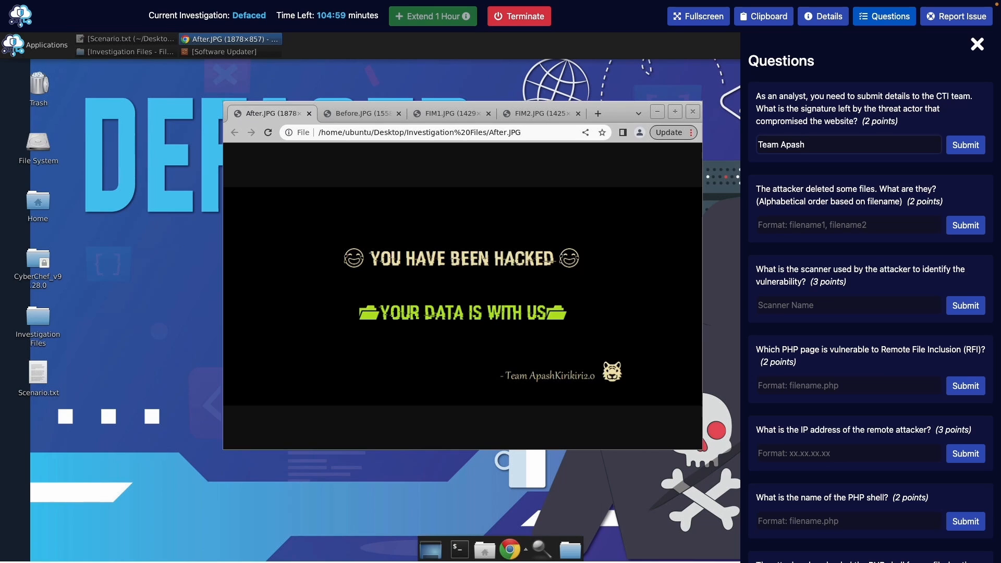
{"action": "type", "text": "Kirikiri"}
{"action": "type", "text": "2."}
{"action": "type", "text": "0"}
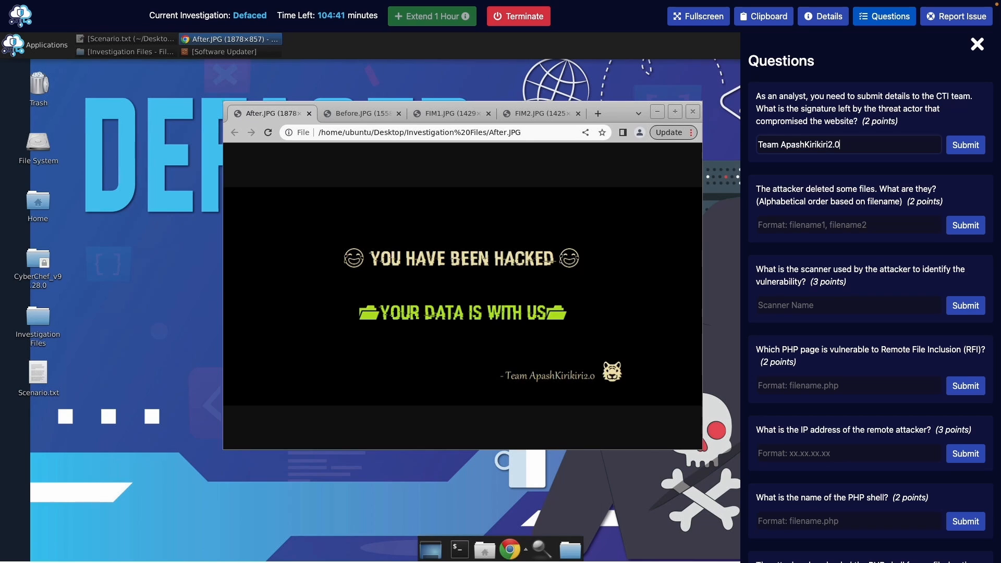
{"action": "key", "text": "Return"}
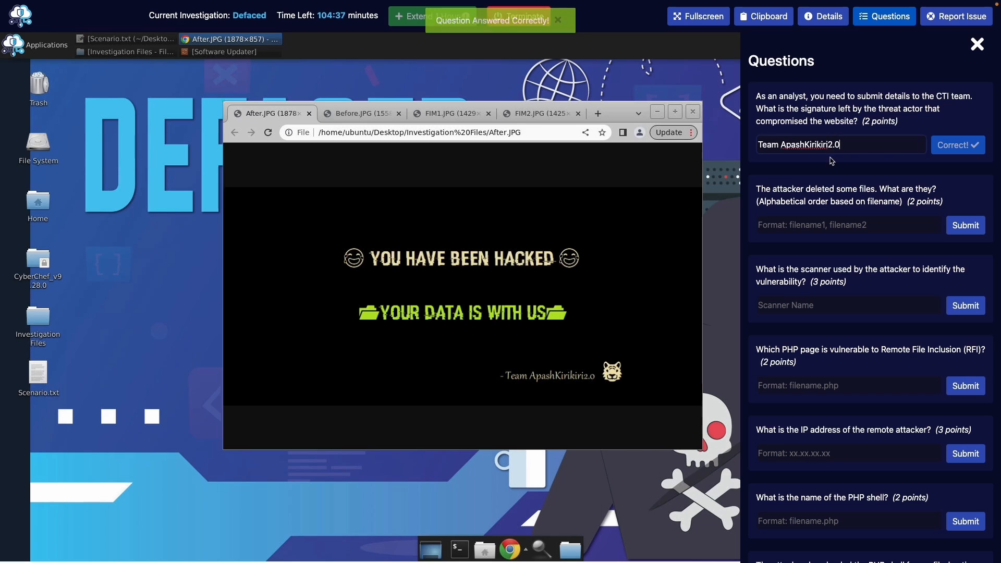
Enlarge FIM2.JPG to read error_log and access_log as deleted, comparing with FIM1
{"action": "scroll", "coordinate": [821, 163], "scroll_direction": "down", "scroll_amount": 3}
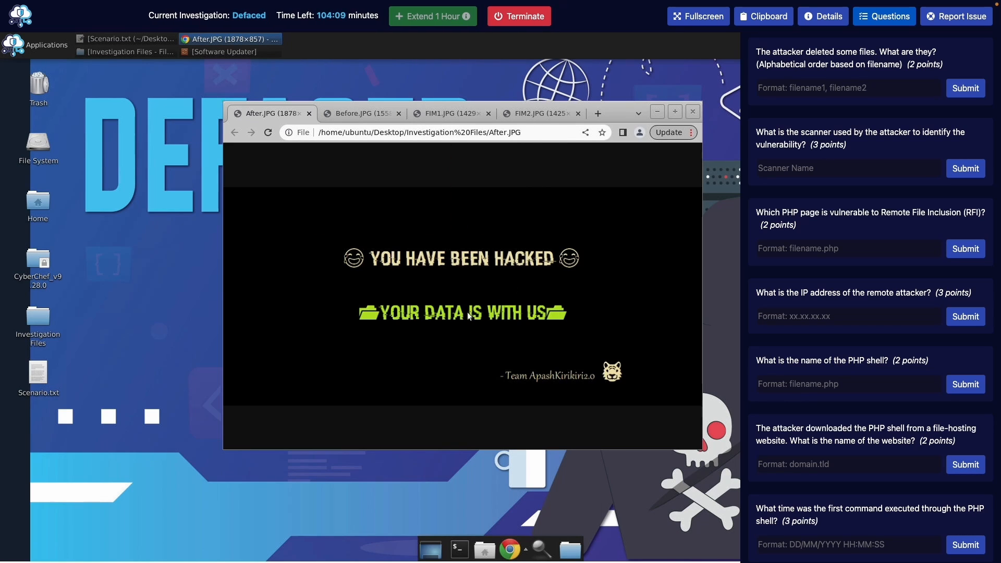
{"action": "left_click", "coordinate": [360, 116]}
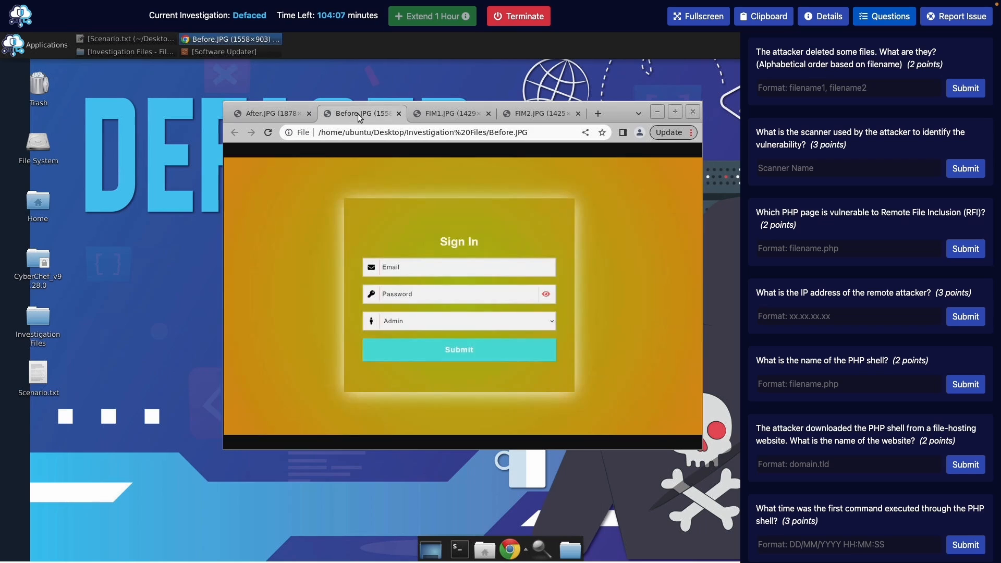
{"action": "left_click", "coordinate": [447, 114]}
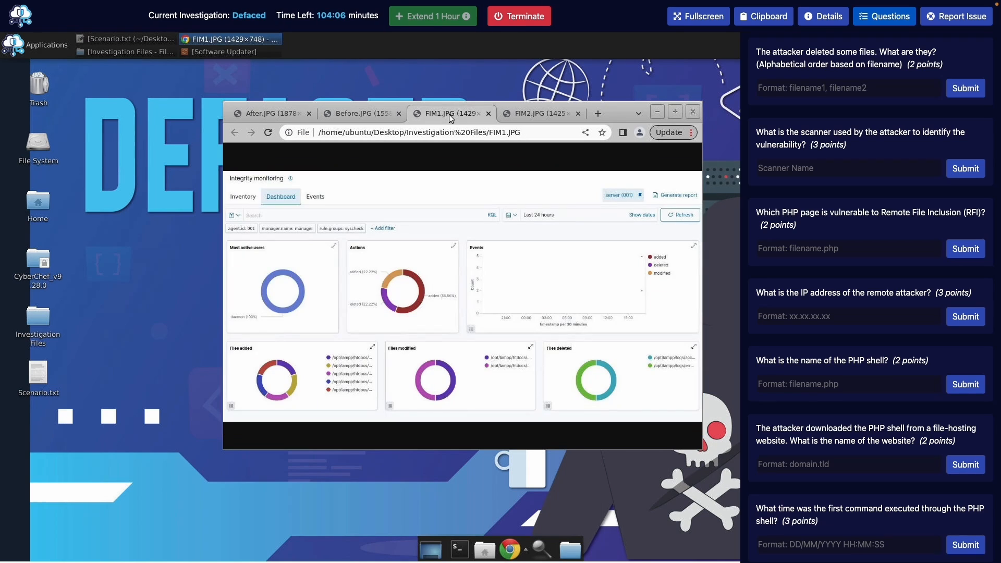
{"action": "left_click", "coordinate": [536, 113]}
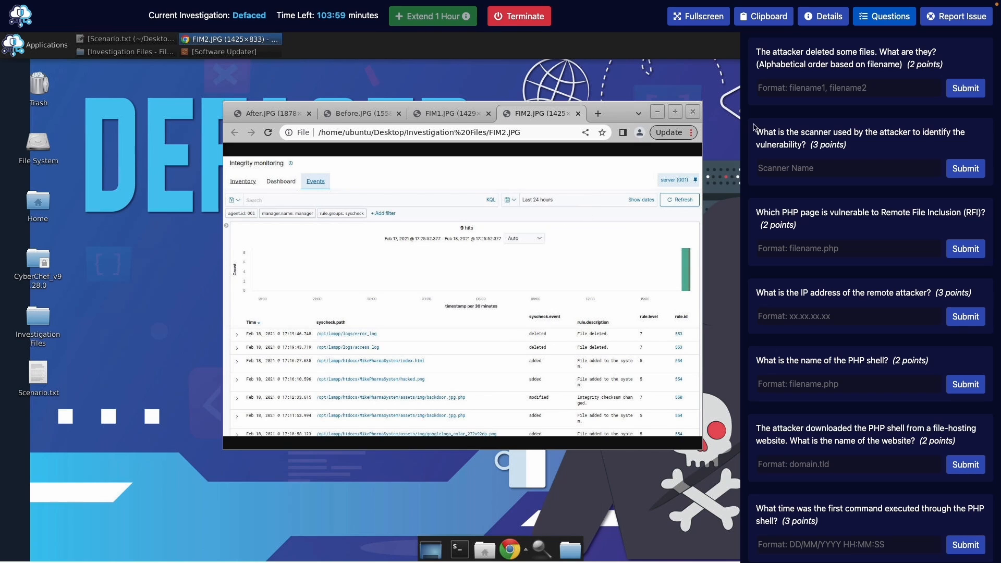
{"action": "left_click", "coordinate": [676, 112]}
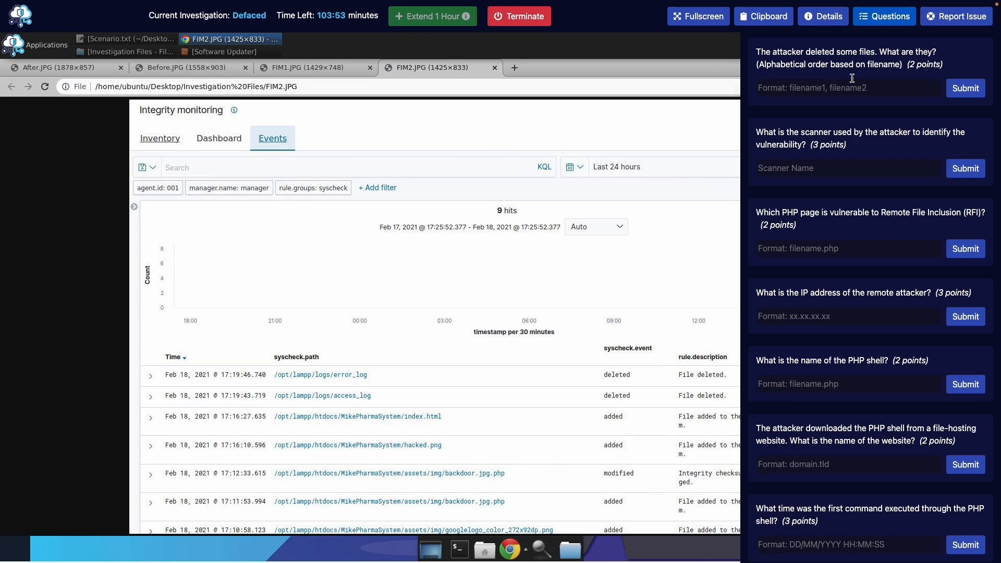
{"action": "left_click", "coordinate": [899, 18]}
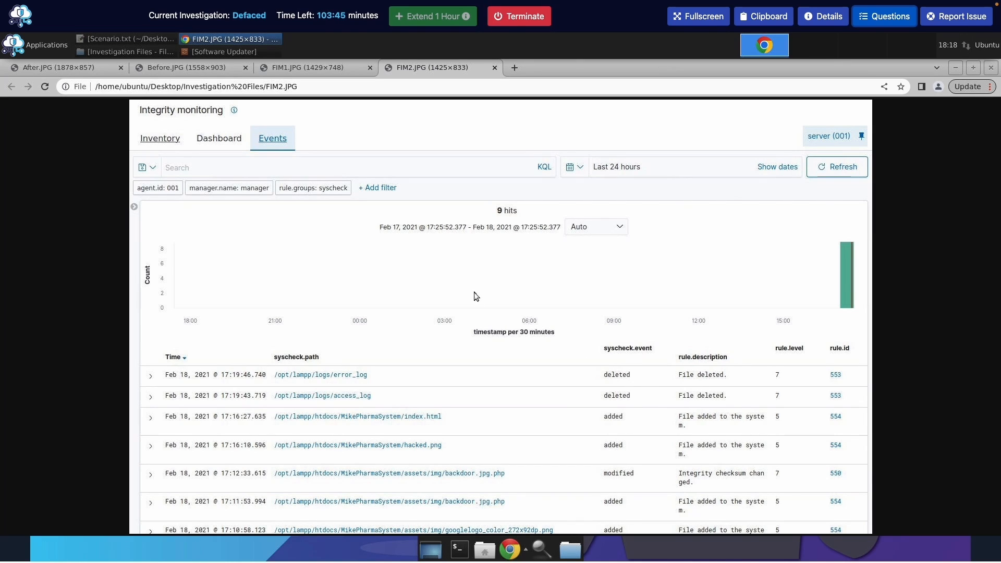
{"action": "left_click", "coordinate": [320, 67]}
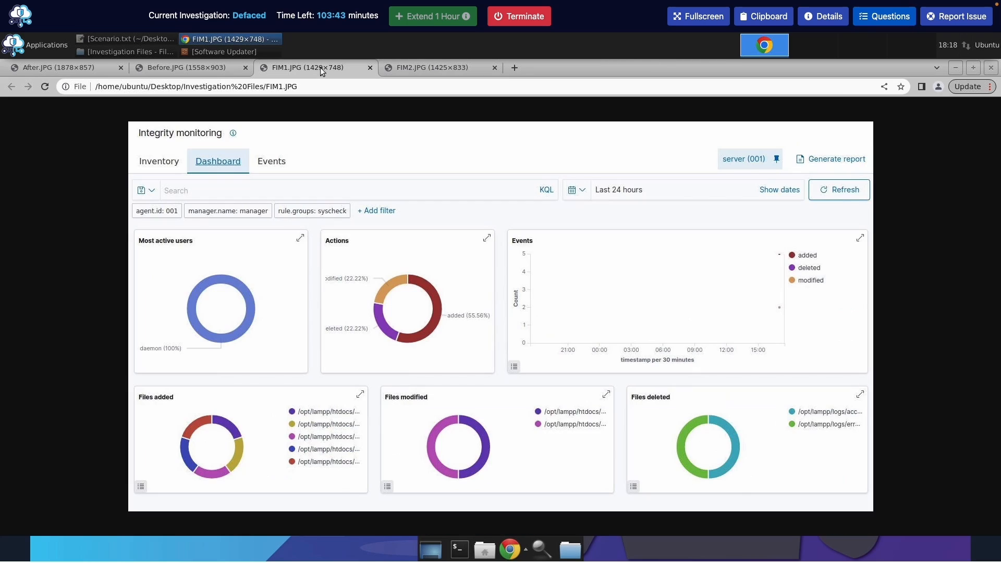
{"action": "left_click", "coordinate": [420, 70]}
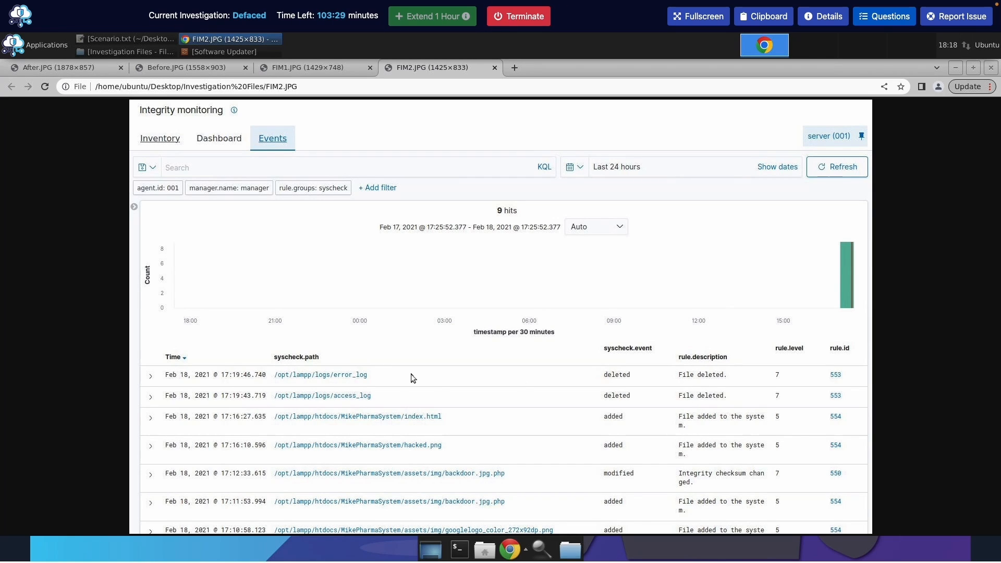
{"action": "left_click", "coordinate": [886, 22]}
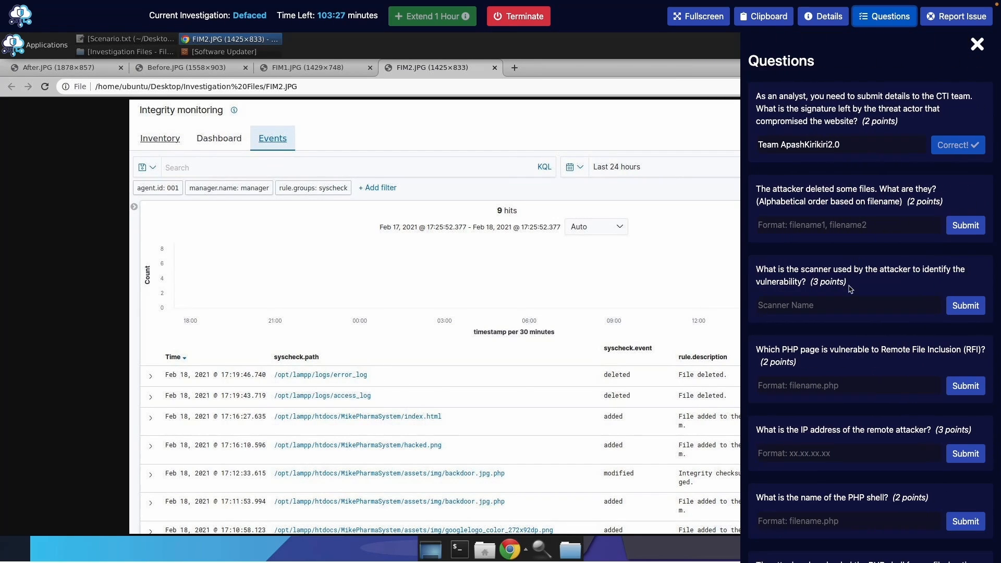
Submit 'access_log, error_log' as the deleted files answer
{"action": "left_click", "coordinate": [791, 221]}
{"action": "type", "text": "ac"}
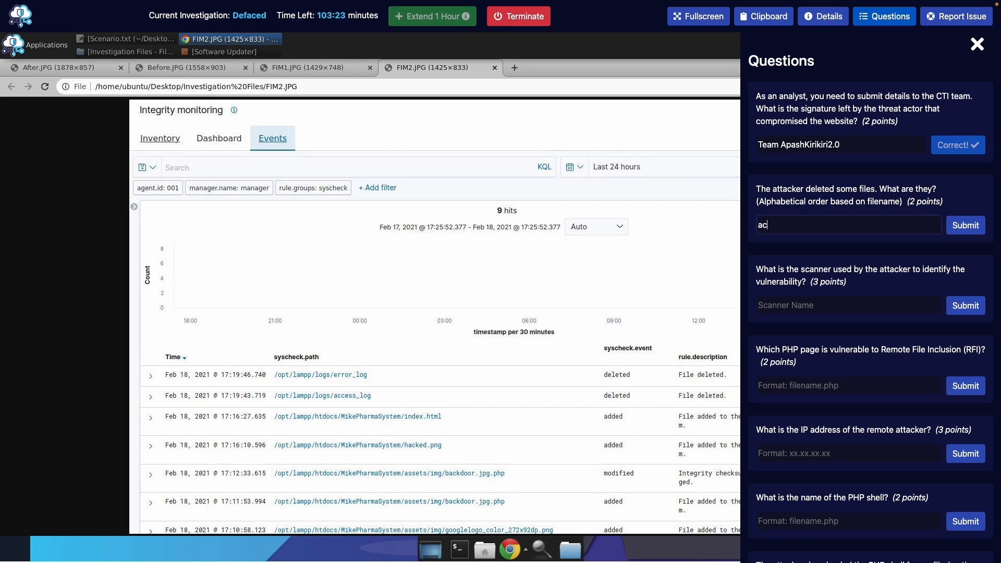
{"action": "type", "text": "cess"}
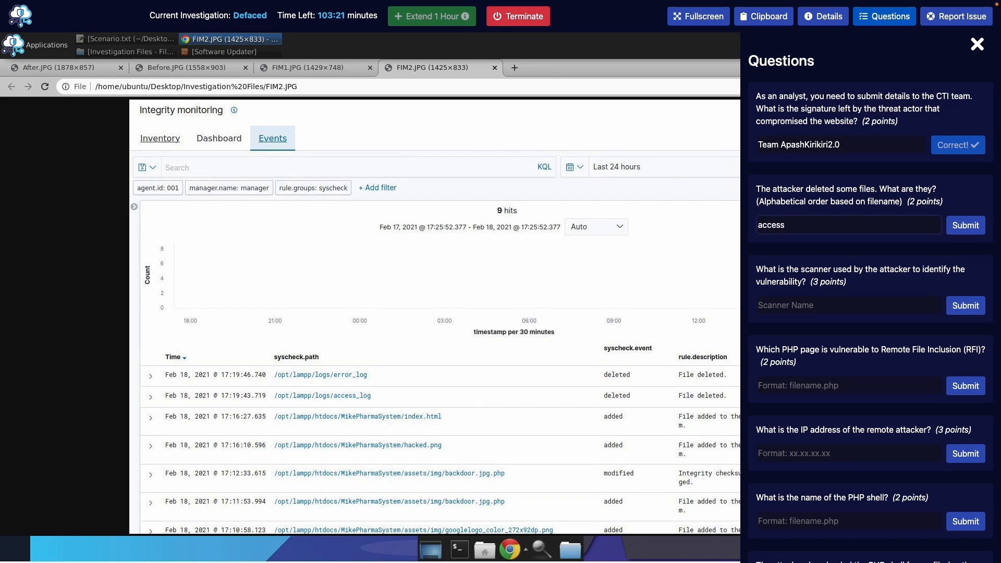
{"action": "type", "text": "_log, e"}
{"action": "type", "text": "rror_log"}
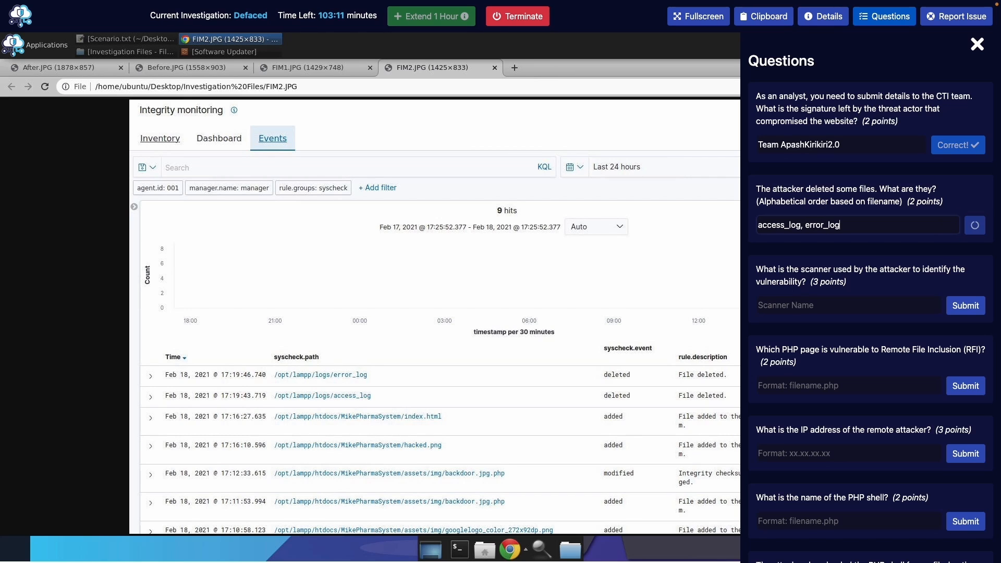
{"action": "left_click", "coordinate": [966, 225]}
{"action": "scroll", "coordinate": [808, 240], "scroll_direction": "down", "scroll_amount": 1}
{"action": "scroll", "coordinate": [807, 240], "scroll_direction": "down", "scroll_amount": 5}
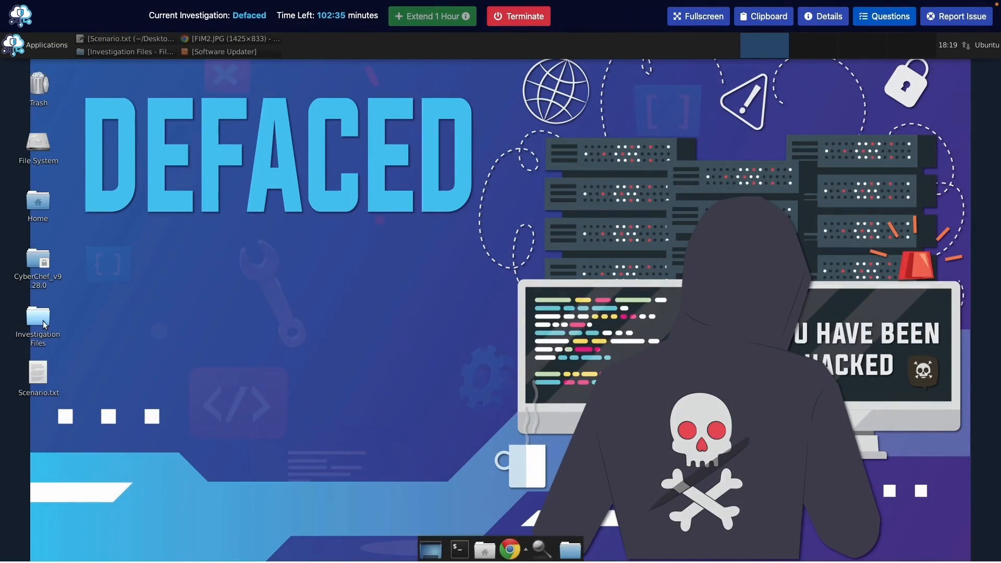
Open Scenario.txt, load its Kibana URL, and sign in with the listed analyst credentials
{"action": "double_click", "coordinate": [34, 375]}
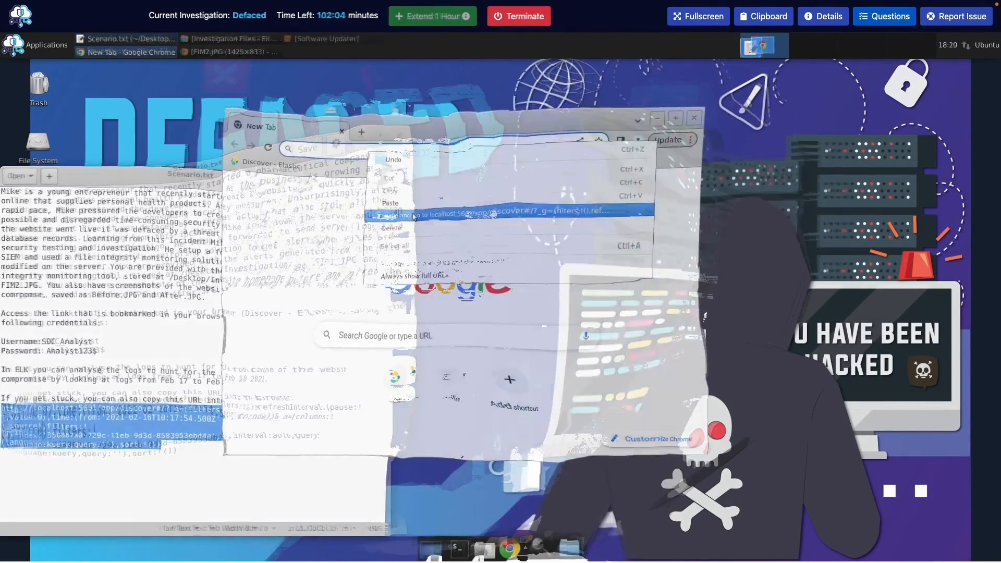
{"action": "key", "text": "Return"}
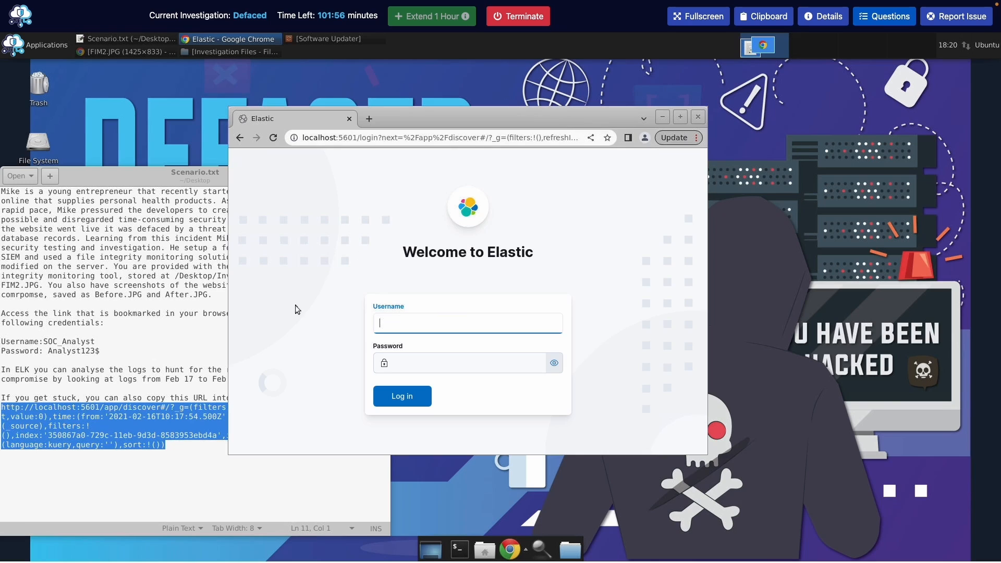
{"action": "type", "text": "SOC_Analuys"}
{"action": "key", "text": "BackSpace"}
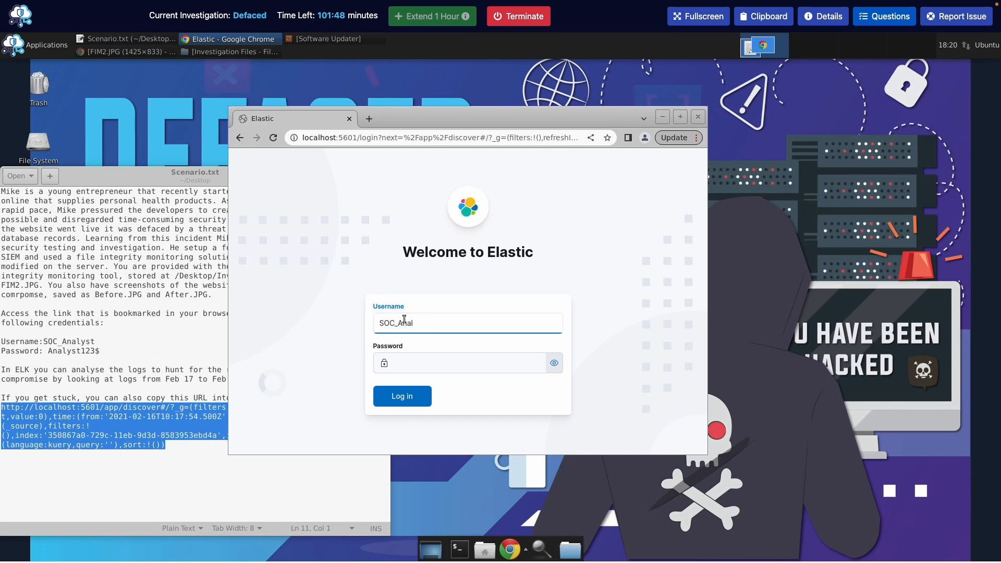
{"action": "type", "text": "yst"}
{"action": "left_click", "coordinate": [423, 360]}
{"action": "type", "text": "An"}
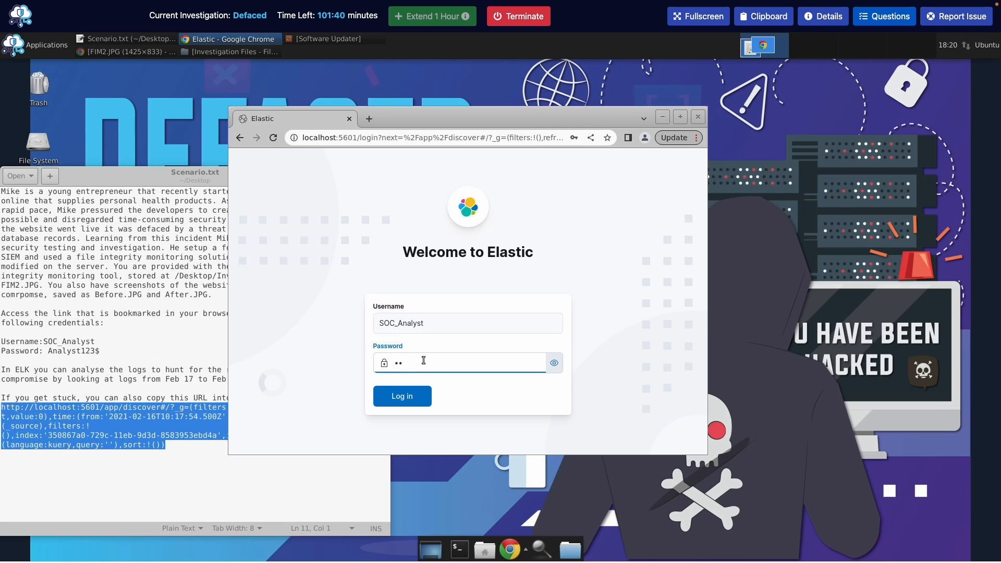
{"action": "left_click", "coordinate": [554, 362]}
{"action": "type", "text": "alyst123$"}
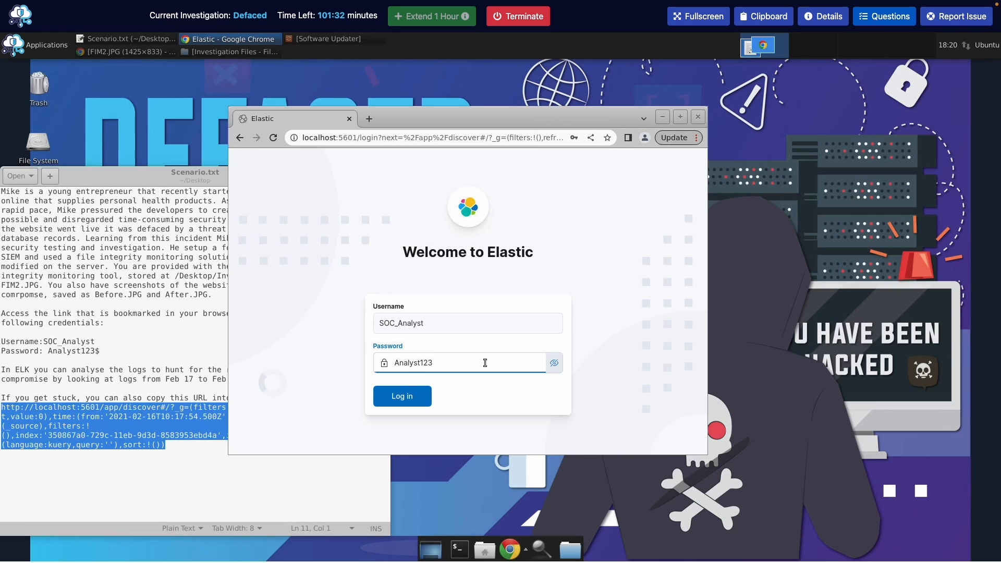
{"action": "left_click", "coordinate": [408, 396]}
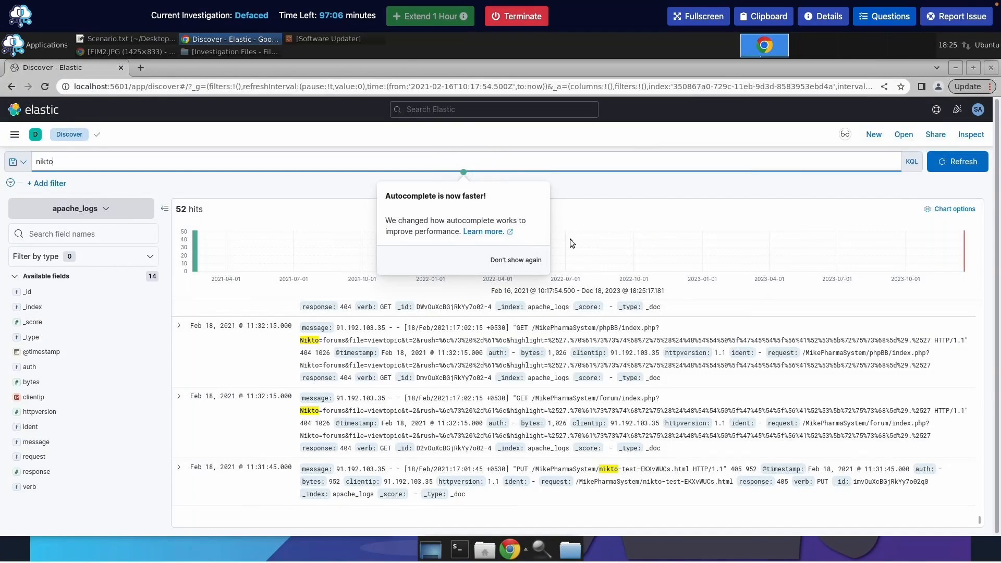
Show the investigation questions beside Kibana's 52 nikto search hits
{"action": "left_click", "coordinate": [896, 25]}
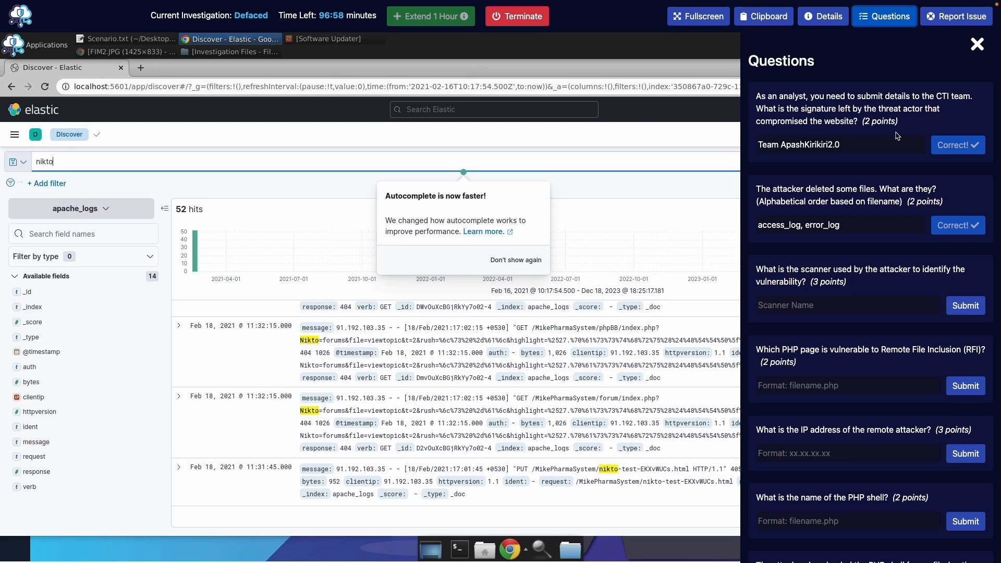
Submit 'Nikto' as the scanner name after checking the nikto log hits
{"action": "scroll", "coordinate": [896, 136], "scroll_direction": "down", "scroll_amount": 2}
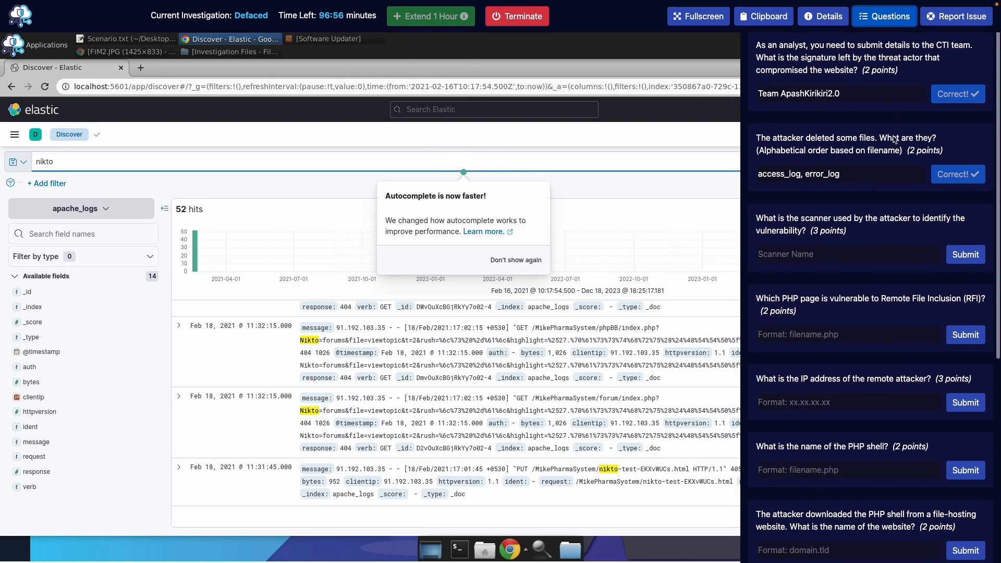
{"action": "scroll", "coordinate": [894, 139], "scroll_direction": "down", "scroll_amount": 1}
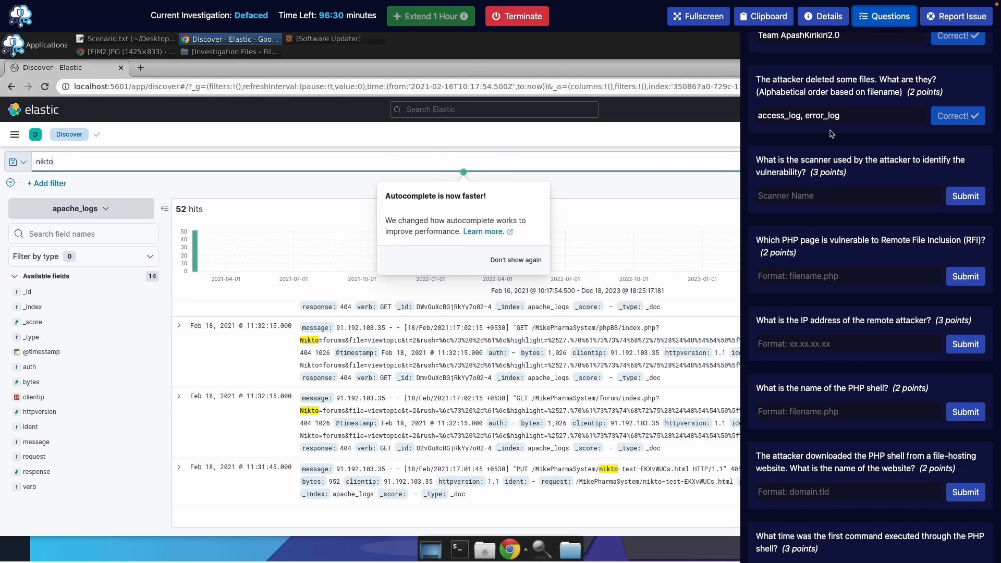
{"action": "left_click", "coordinate": [877, 26]}
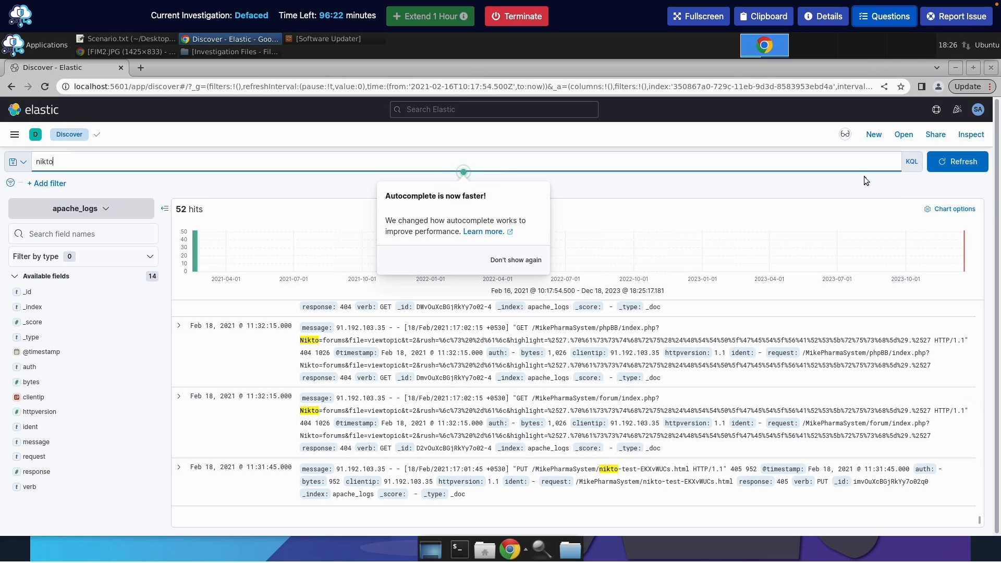
{"action": "left_click", "coordinate": [891, 18]}
{"action": "left_click", "coordinate": [845, 301]}
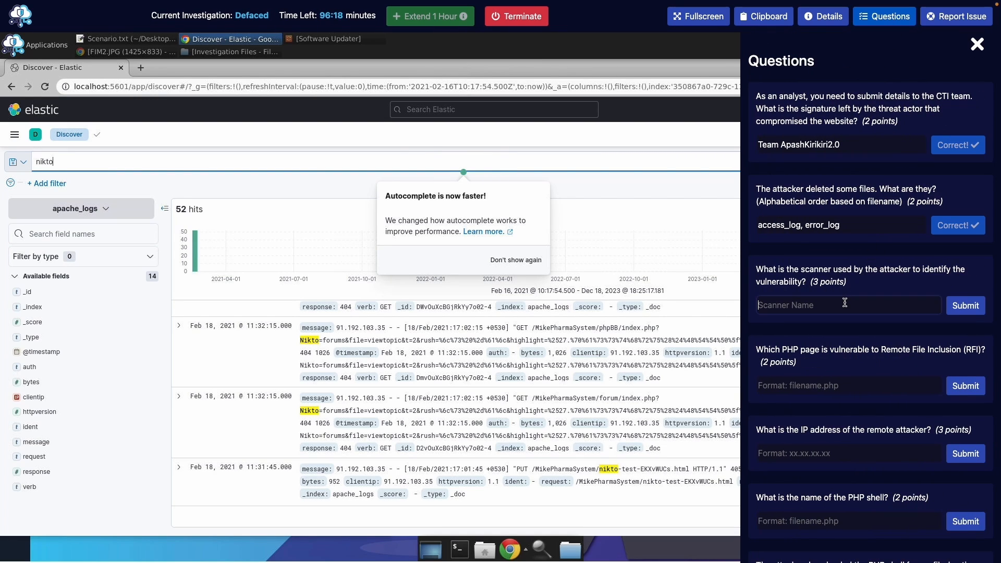
{"action": "type", "text": "Nikto"}
{"action": "key", "text": "Return"}
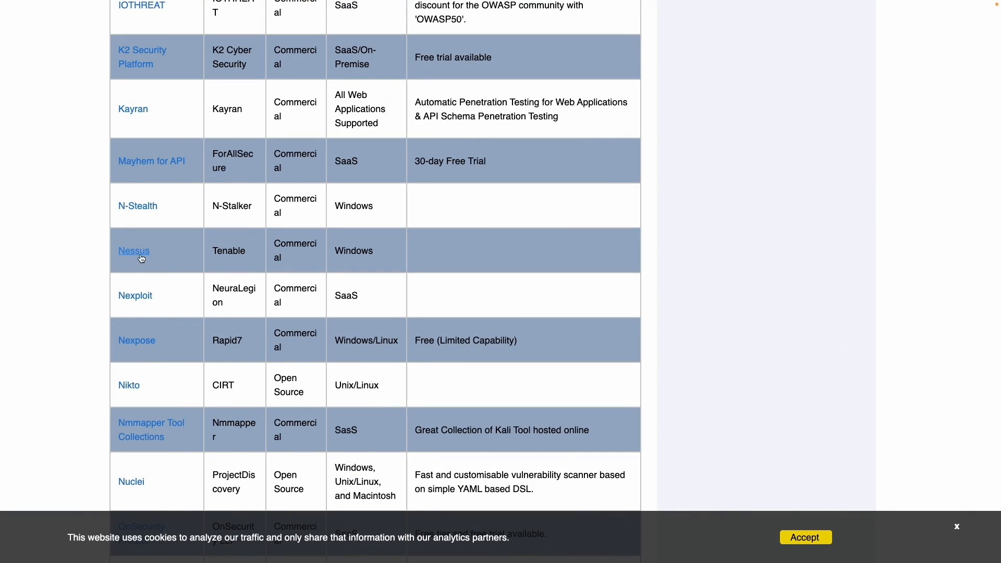
Scroll through the OWASP Vulnerability Scanning Tools table, confirming Nikto is open source
{"action": "scroll", "coordinate": [130, 258], "scroll_direction": "down", "scroll_amount": 2}
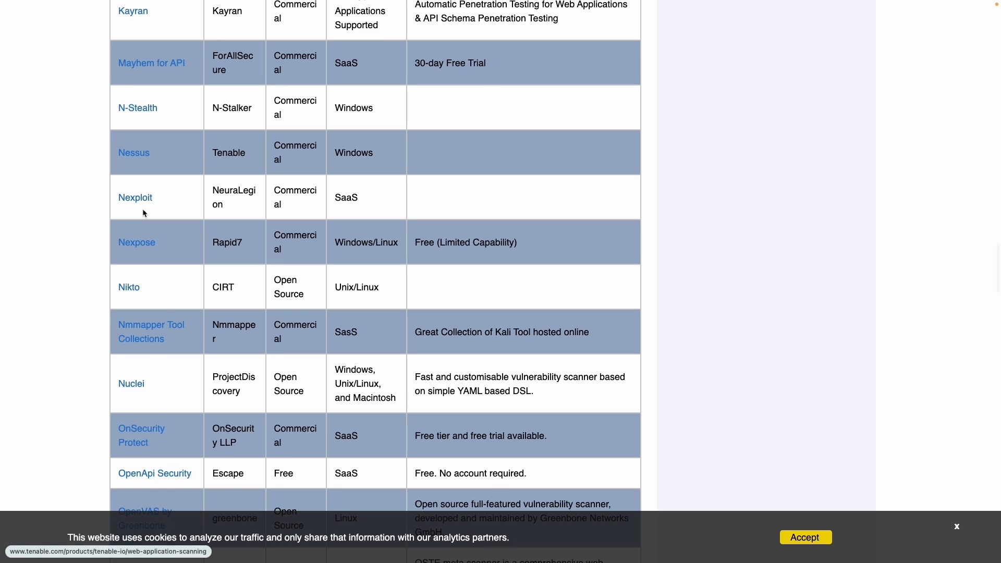
{"action": "scroll", "coordinate": [144, 214], "scroll_direction": "down", "scroll_amount": 1}
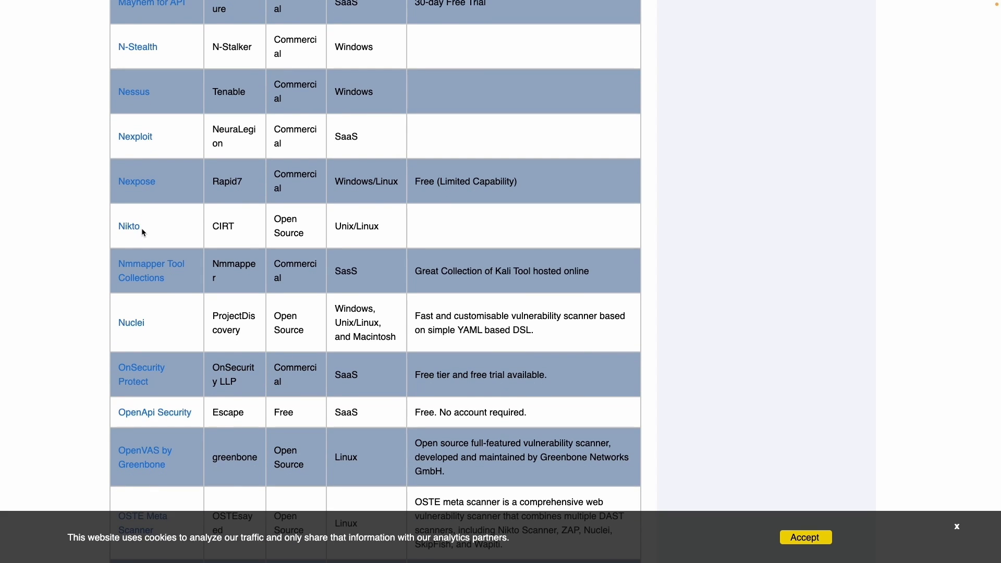
{"action": "scroll", "coordinate": [144, 230], "scroll_direction": "down", "scroll_amount": 4}
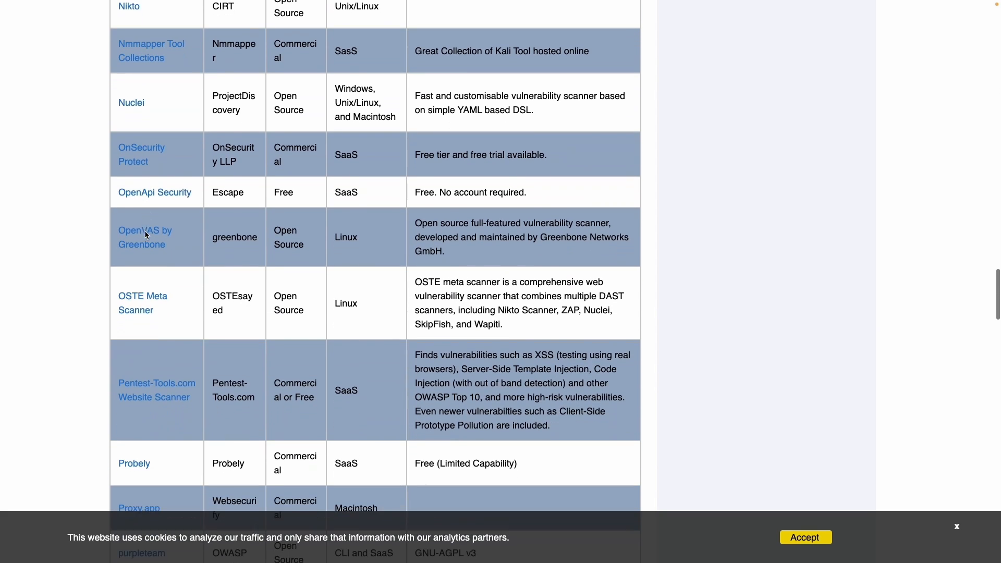
{"action": "scroll", "coordinate": [156, 166], "scroll_direction": "down", "scroll_amount": 11}
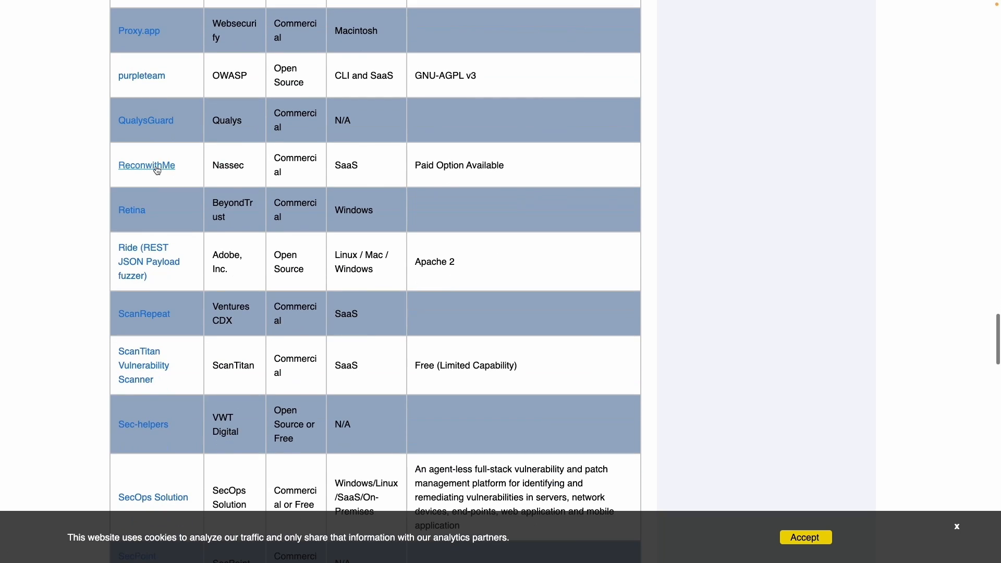
{"action": "scroll", "coordinate": [157, 170], "scroll_direction": "down", "scroll_amount": 12}
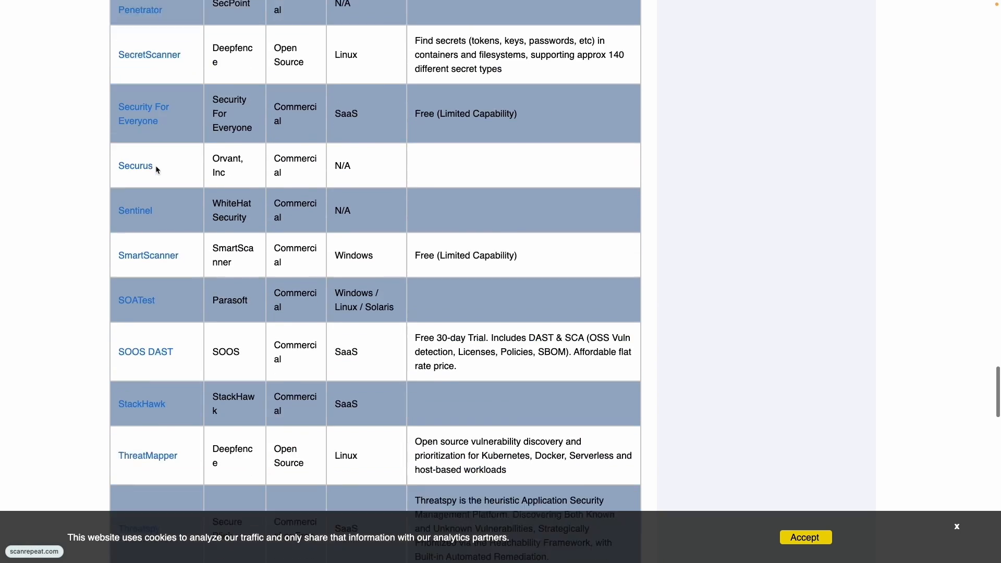
{"action": "scroll", "coordinate": [156, 170], "scroll_direction": "down", "scroll_amount": 20}
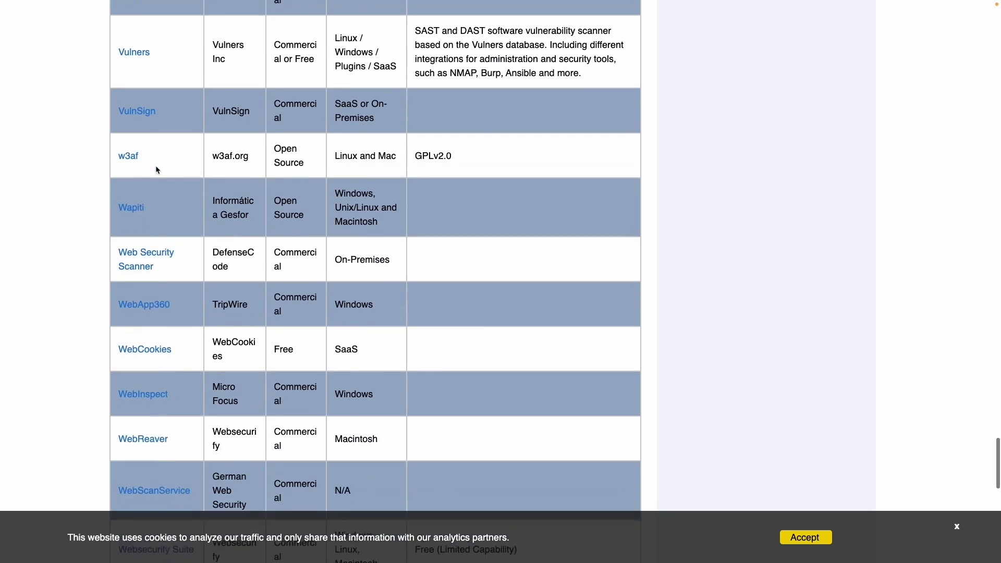
{"action": "scroll", "coordinate": [155, 165], "scroll_direction": "down", "scroll_amount": 4}
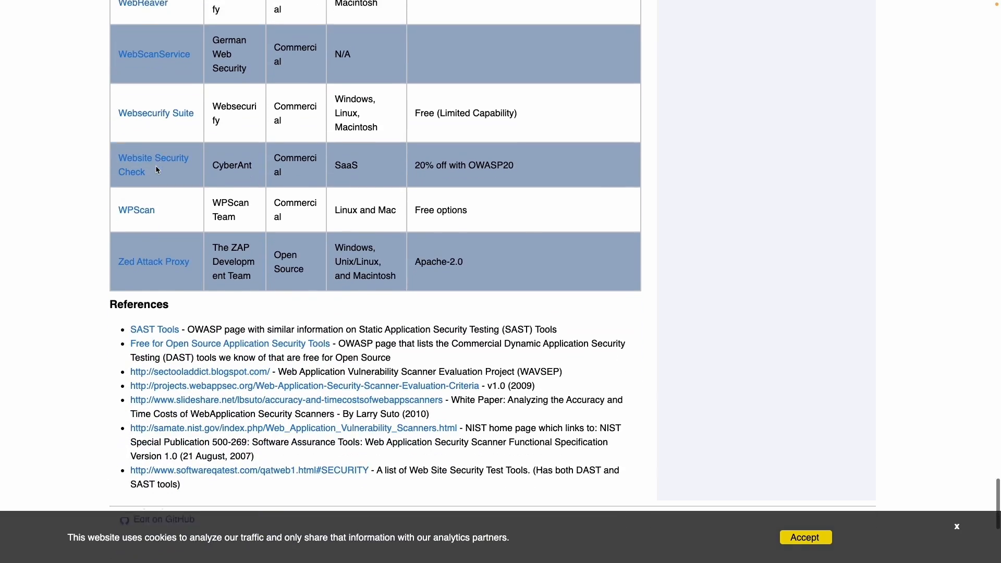
{"action": "scroll", "coordinate": [155, 165], "scroll_direction": "up", "scroll_amount": 12}
{"action": "scroll", "coordinate": [155, 165], "scroll_direction": "up", "scroll_amount": 20}
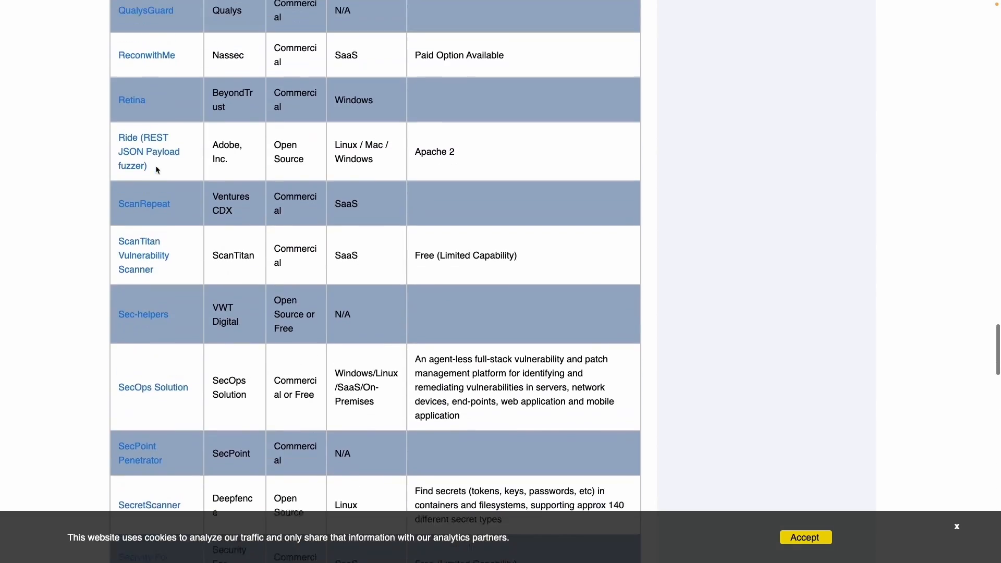
{"action": "scroll", "coordinate": [156, 167], "scroll_direction": "up", "scroll_amount": 20}
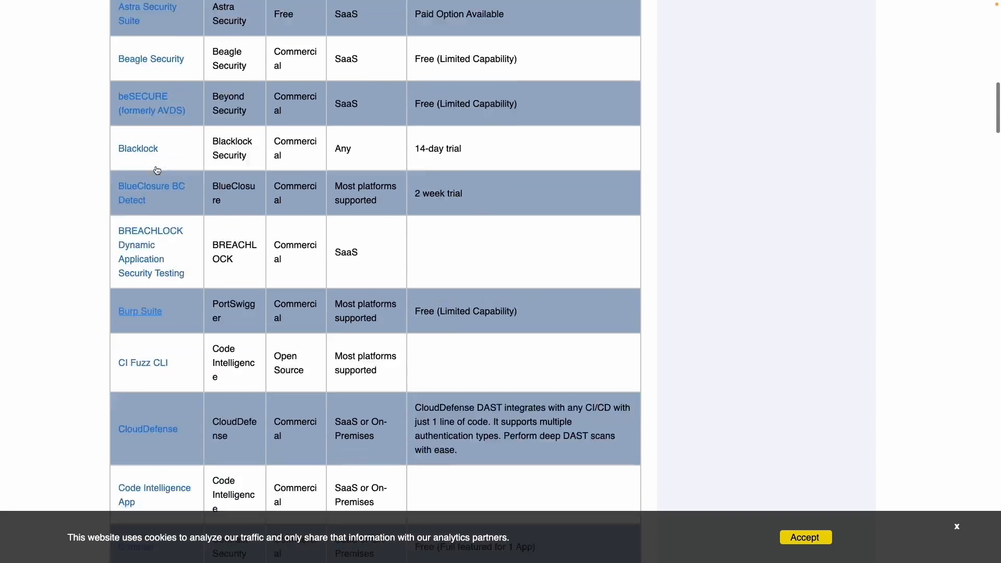
{"action": "scroll", "coordinate": [156, 167], "scroll_direction": "down", "scroll_amount": 19}
{"action": "scroll", "coordinate": [156, 167], "scroll_direction": "down", "scroll_amount": 10}
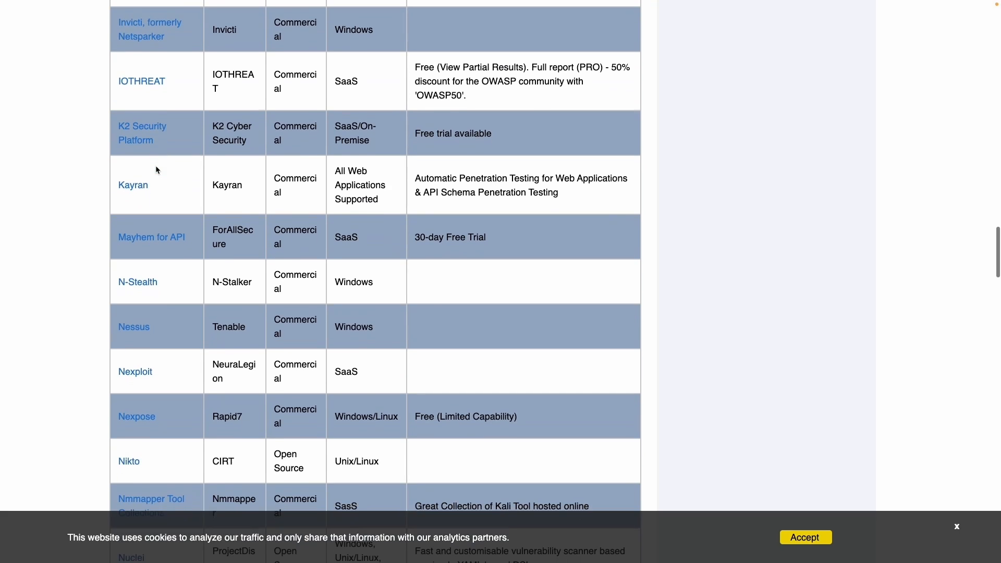
{"action": "scroll", "coordinate": [156, 170], "scroll_direction": "down", "scroll_amount": 10}
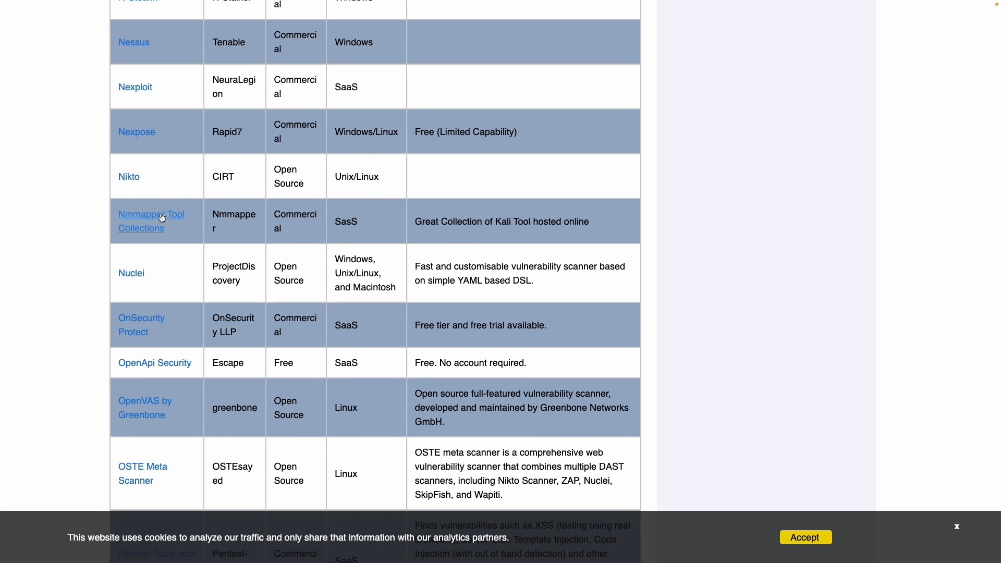
{"action": "scroll", "coordinate": [155, 224], "scroll_direction": "up", "scroll_amount": 15}
{"action": "scroll", "coordinate": [154, 224], "scroll_direction": "up", "scroll_amount": 20}
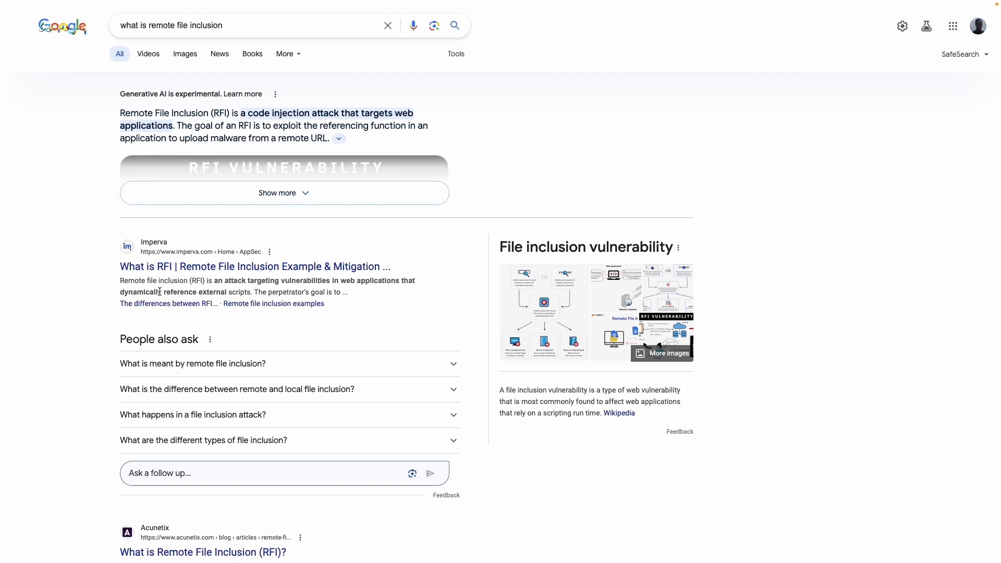
Read the Acunetix article on Remote File Inclusion from the 'what is remote file inclusion' results
{"action": "scroll", "coordinate": [235, 293], "scroll_direction": "down", "scroll_amount": 3}
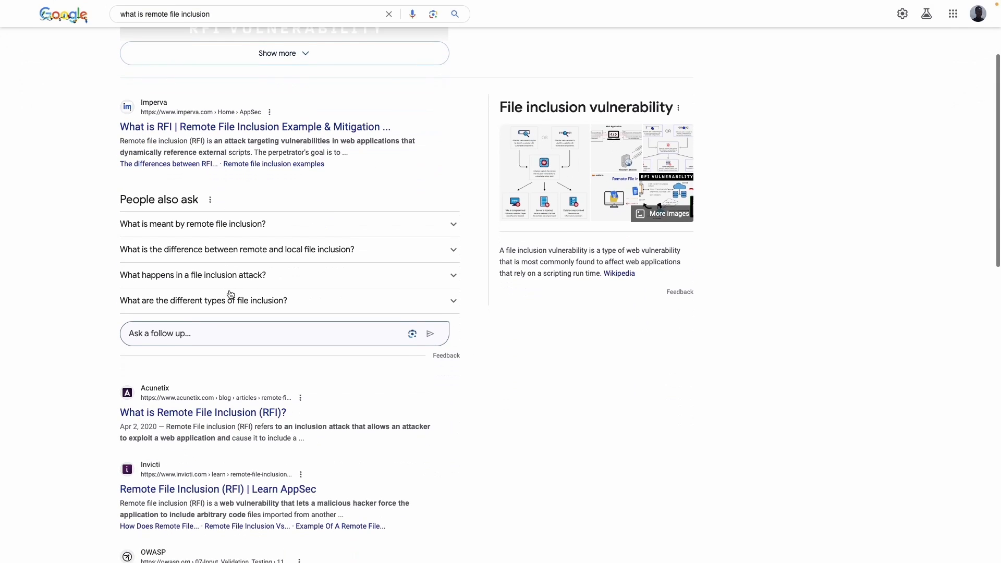
{"action": "scroll", "coordinate": [231, 294], "scroll_direction": "down", "scroll_amount": 2}
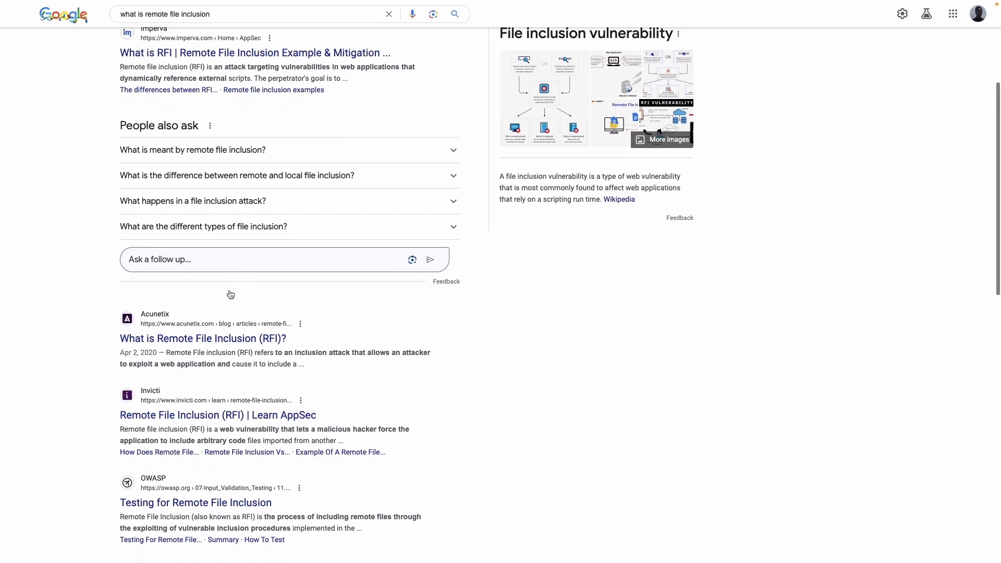
{"action": "left_click", "coordinate": [230, 338]}
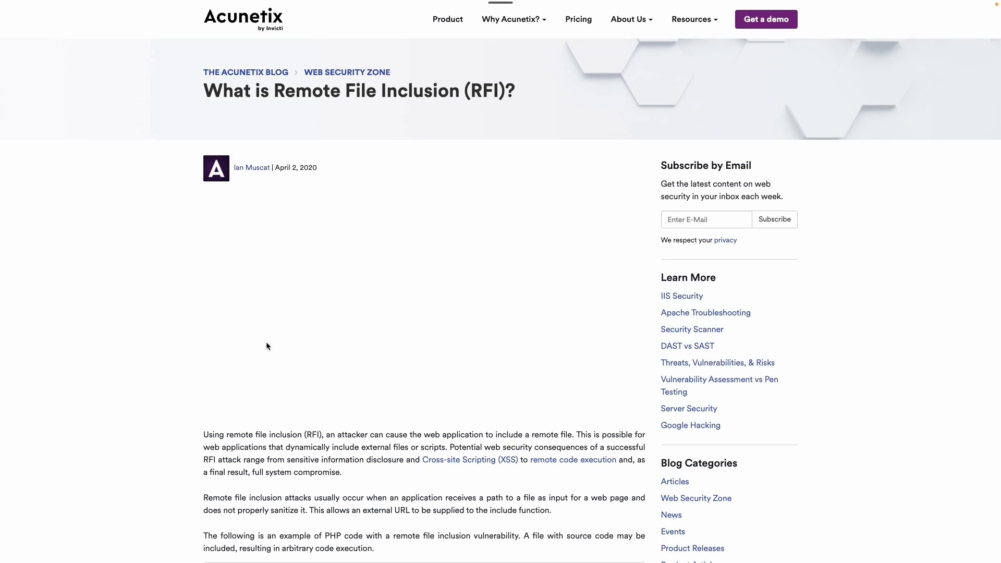
{"action": "scroll", "coordinate": [400, 351], "scroll_direction": "down", "scroll_amount": 1}
{"action": "left_click_drag", "start_coordinate": [333, 408], "coordinate": [441, 408]}
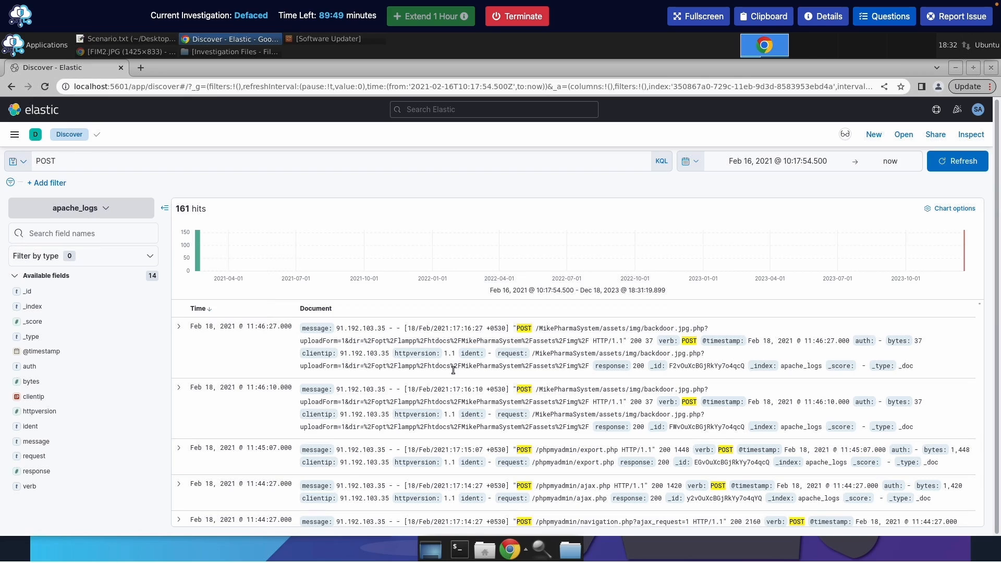
Replace the POST query with backdoor.jpg.php to list its 34 matching log entries
{"action": "left_click", "coordinate": [203, 167]}
{"action": "key", "text": "ctrl+a"}
{"action": "type", "text": "B"}
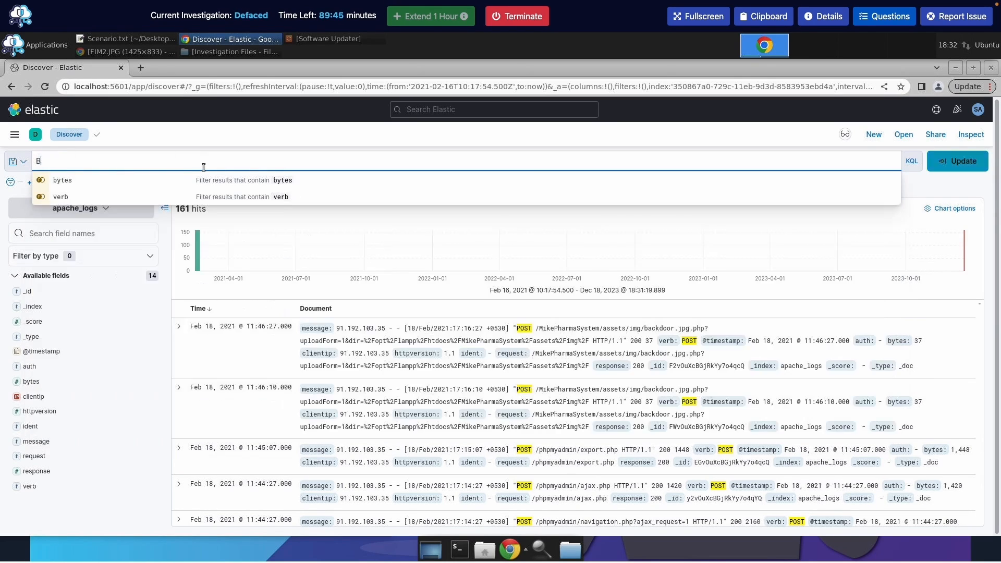
{"action": "type", "text": "ACK"}
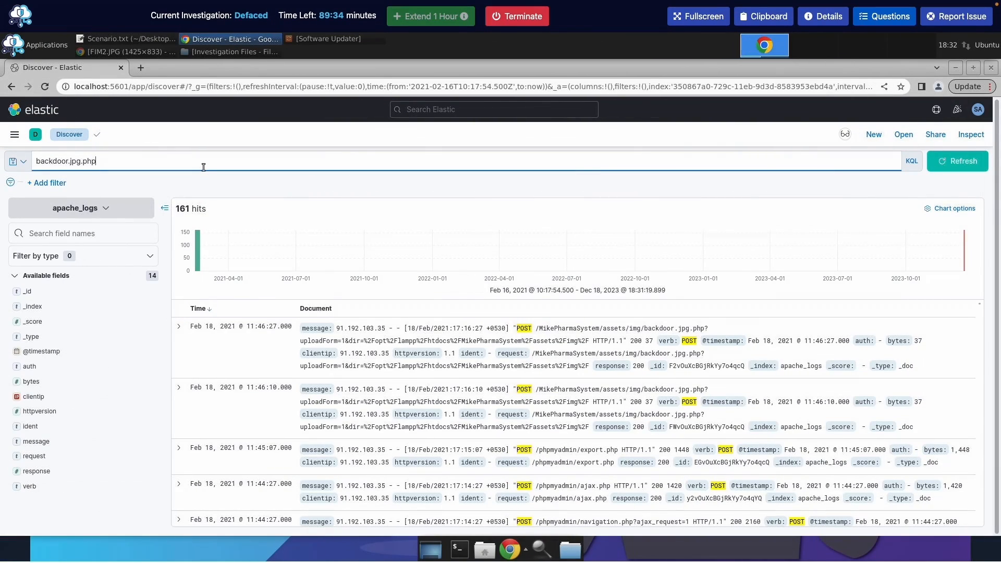
{"action": "key", "text": "Return"}
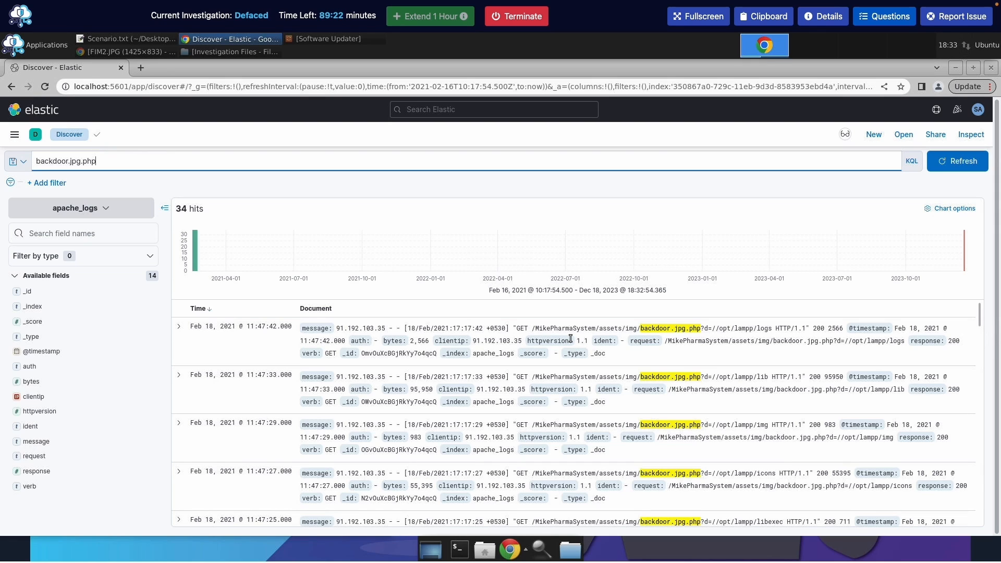
{"action": "scroll", "coordinate": [571, 339], "scroll_direction": "down", "scroll_amount": 3}
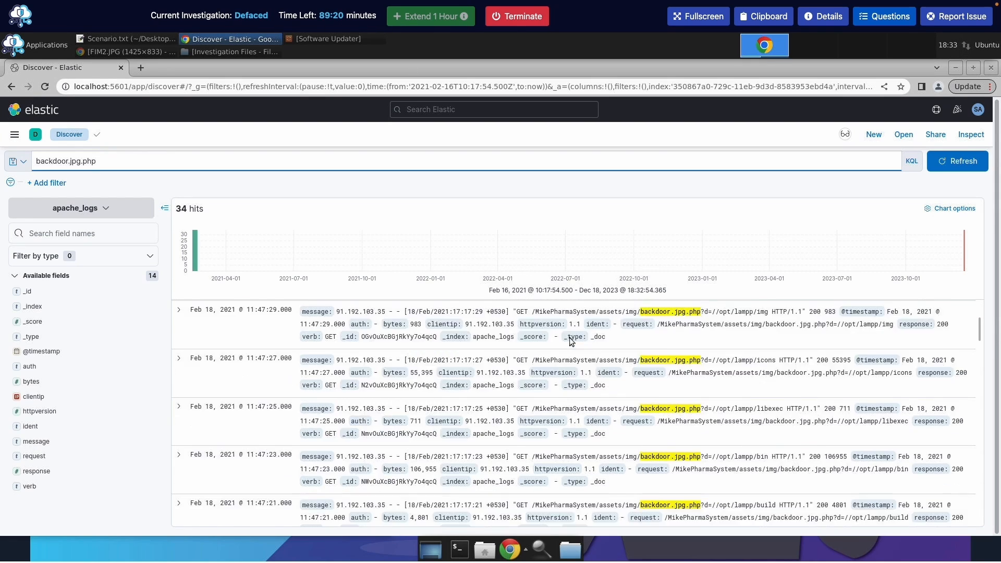
{"action": "scroll", "coordinate": [570, 338], "scroll_direction": "down", "scroll_amount": 3}
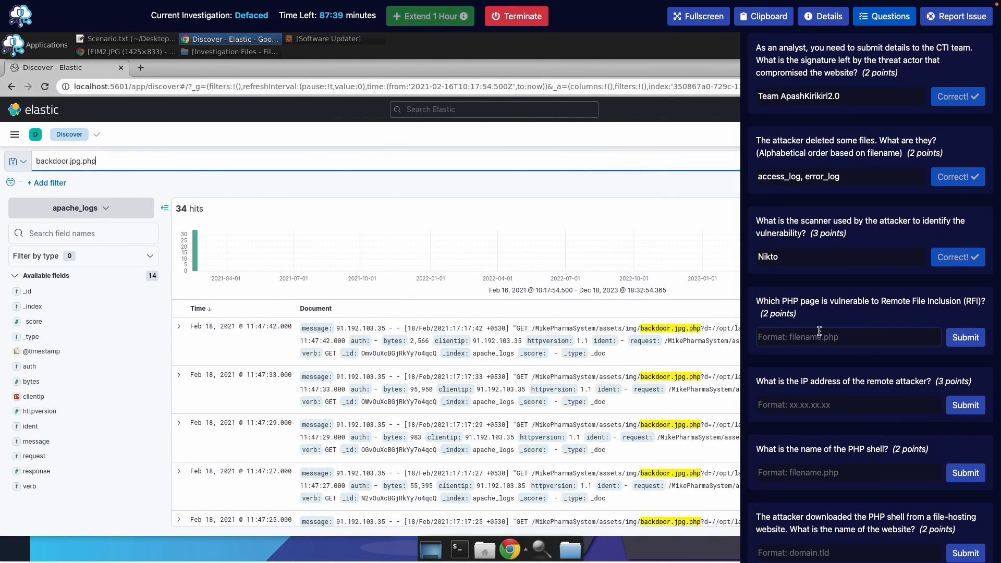
Locate the getimagesonly.php request that fetched backdoor.jpg.php from a mediafire URL
{"action": "left_click", "coordinate": [885, 16]}
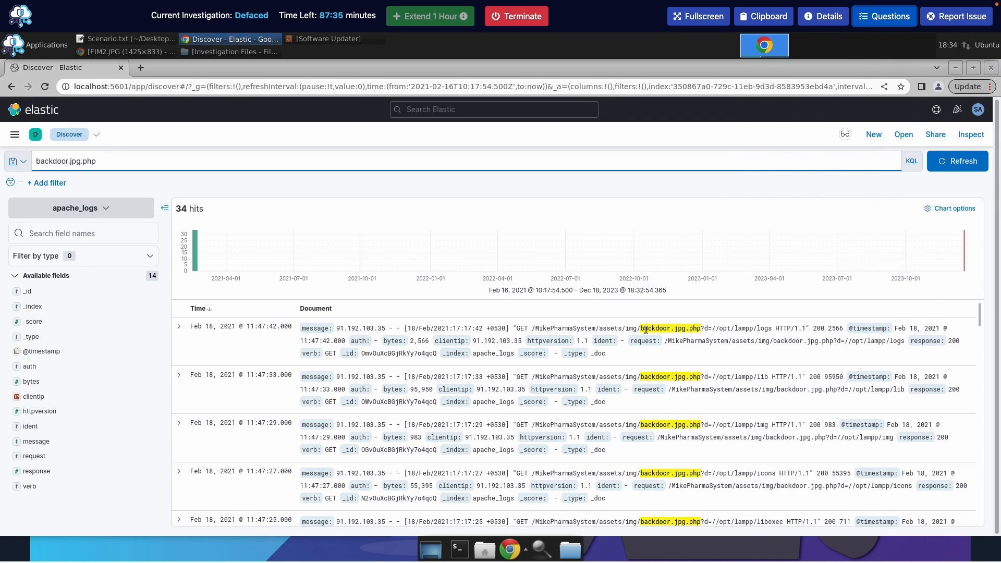
{"action": "scroll", "coordinate": [644, 329], "scroll_direction": "down", "scroll_amount": 1}
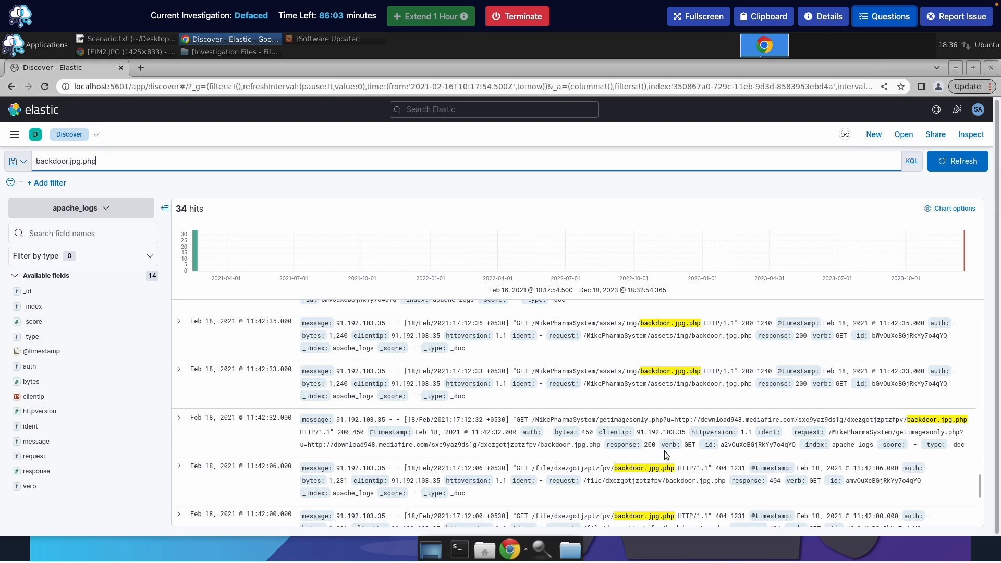
{"action": "left_click", "coordinate": [905, 26]}
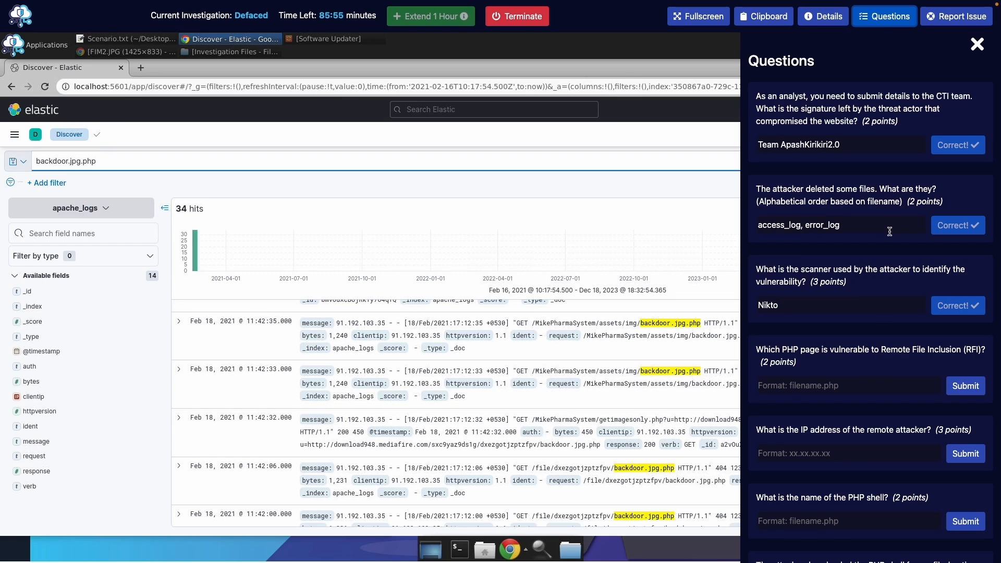
{"action": "left_click", "coordinate": [891, 24]}
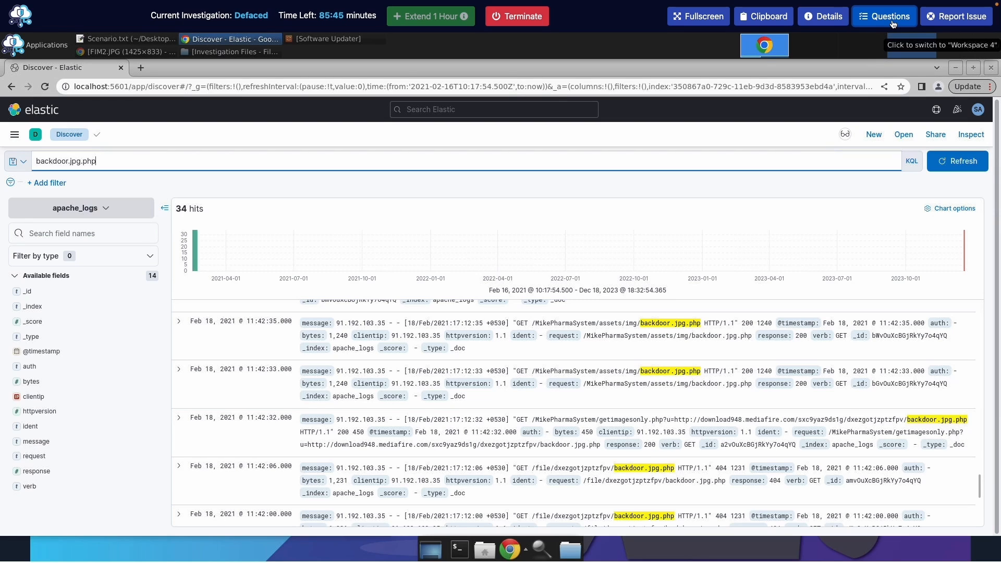
{"action": "left_click", "coordinate": [892, 21]}
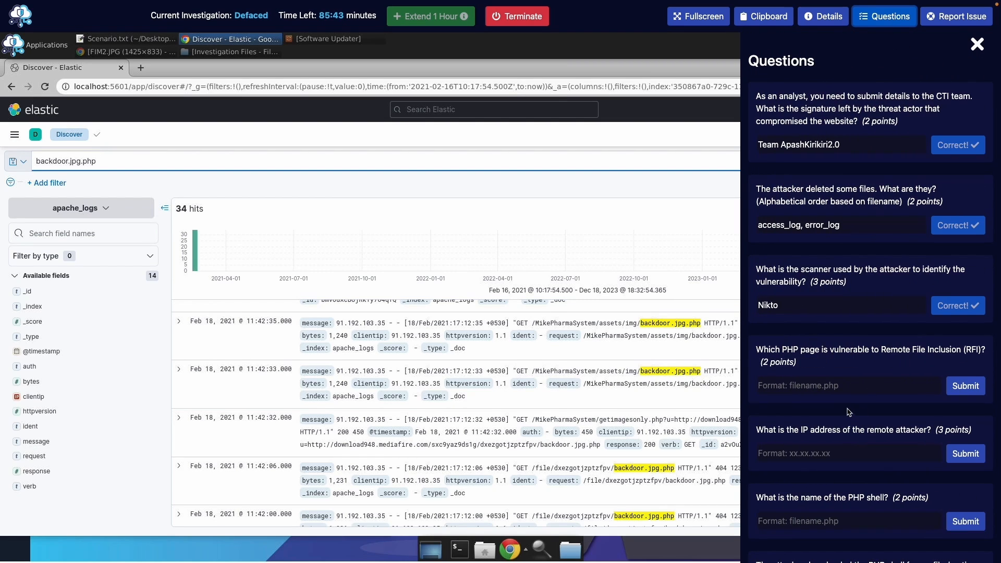
Submit getimagesonly.php as the page vulnerable to Remote File Inclusion
{"action": "left_click", "coordinate": [844, 387]}
{"action": "type", "text": "ge"}
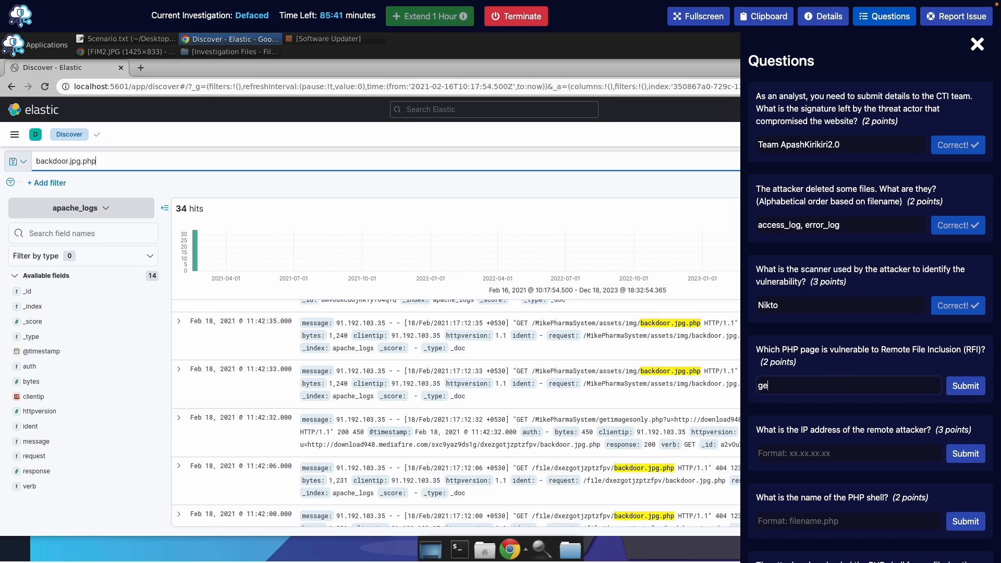
{"action": "type", "text": "timag"}
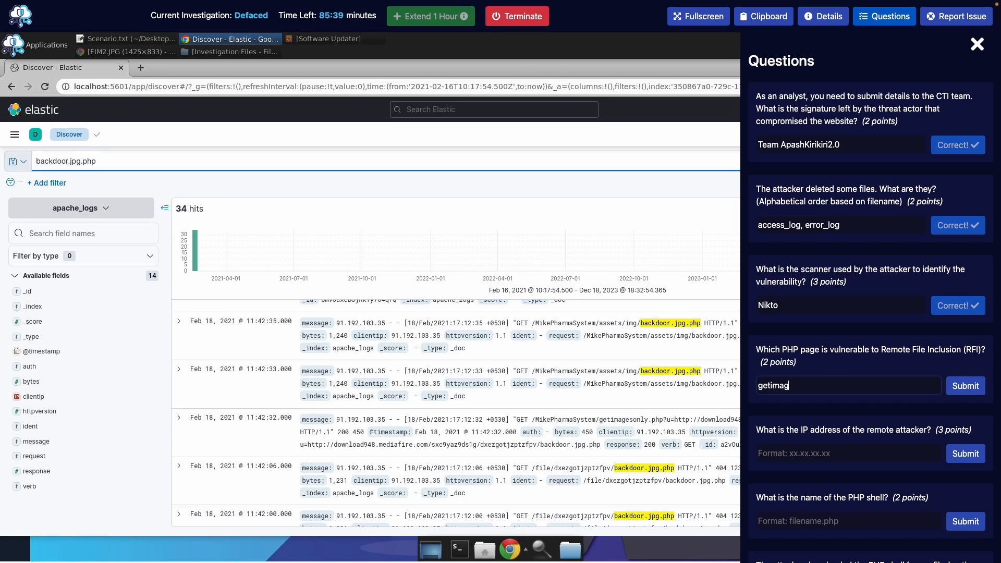
{"action": "type", "text": "eso"}
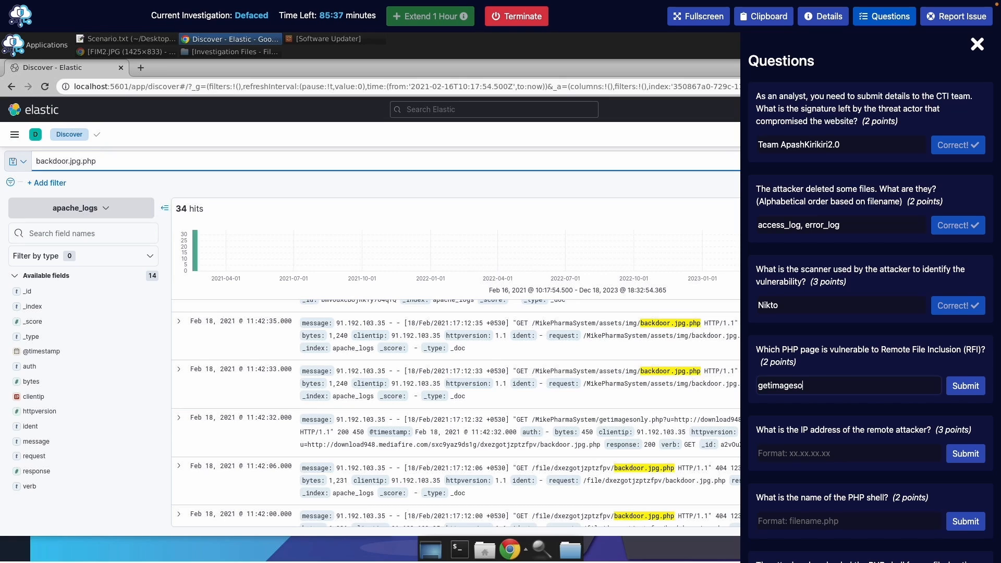
{"action": "type", "text": "nly."}
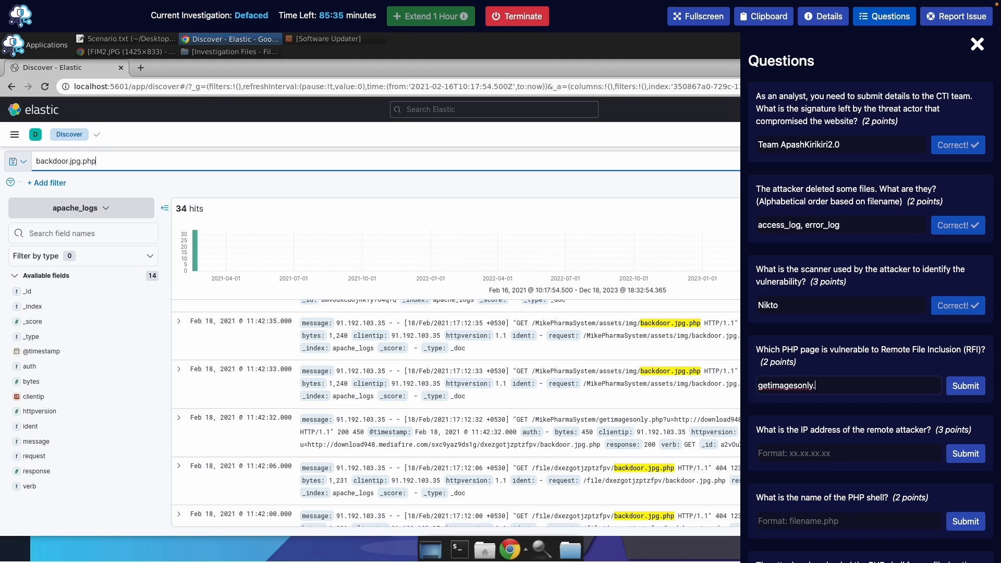
{"action": "type", "text": "php"}
{"action": "key", "text": "Return"}
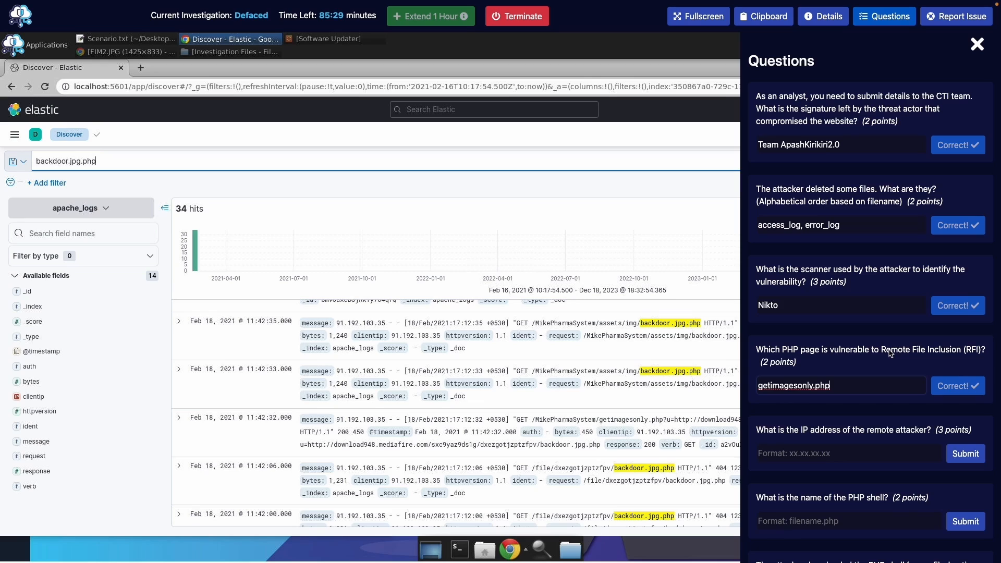
{"action": "scroll", "coordinate": [891, 353], "scroll_direction": "down", "scroll_amount": 1}
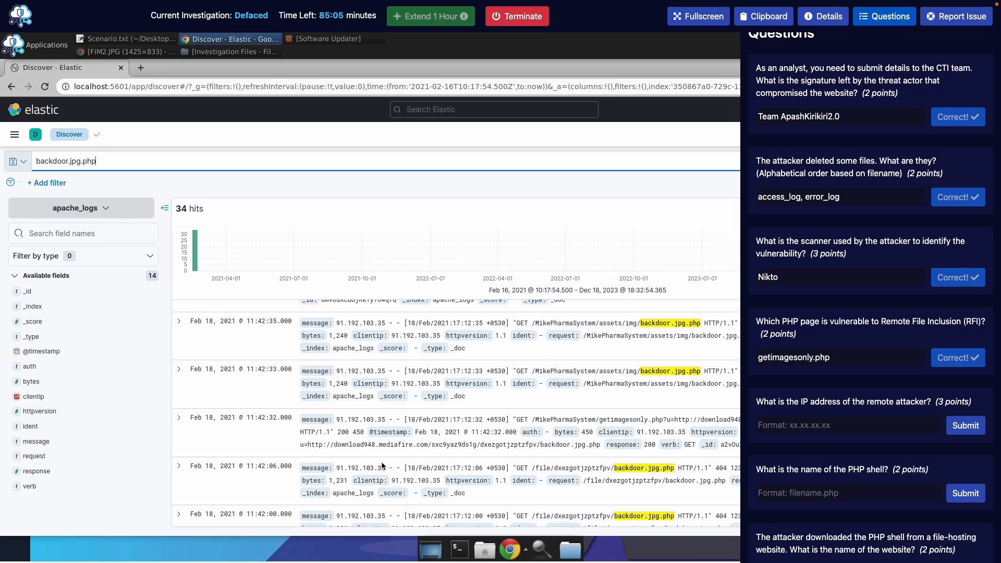
Enter 91.192.103.35 as the remote attacker's IP address and submit it
{"action": "left_click", "coordinate": [791, 422]}
{"action": "left_click", "coordinate": [791, 424]}
{"action": "type", "text": "91"}
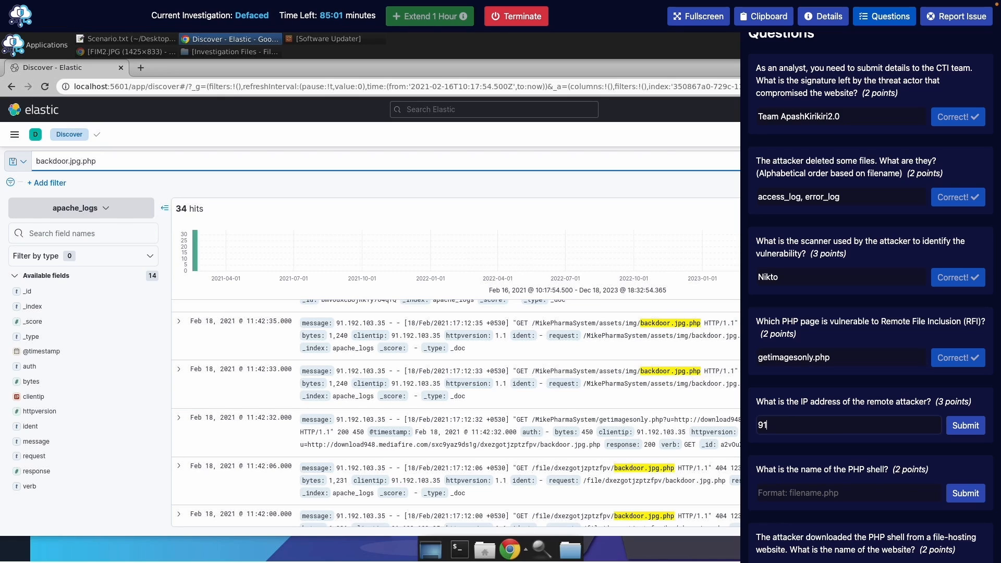
{"action": "type", "text": ".192"}
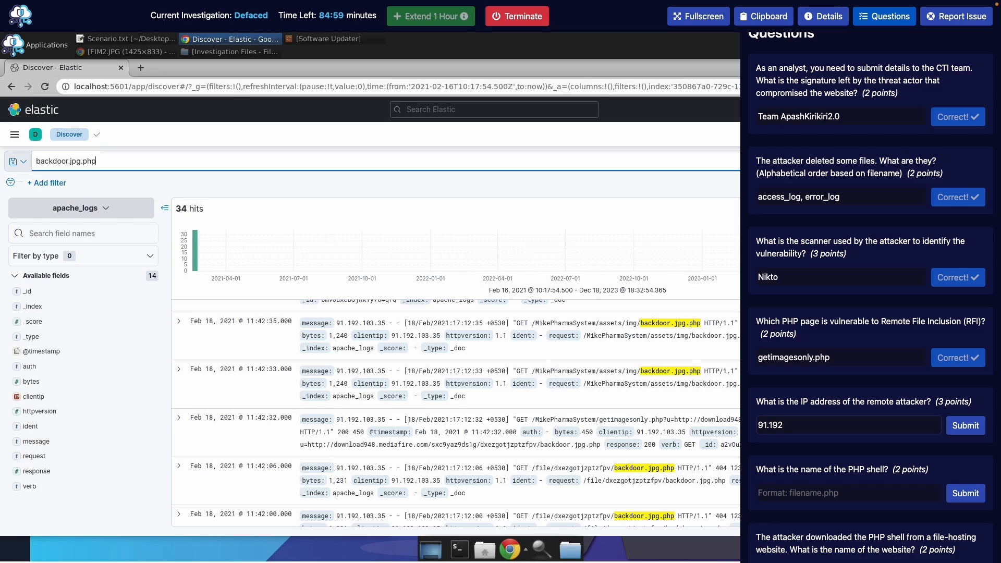
{"action": "type", "text": ".103"}
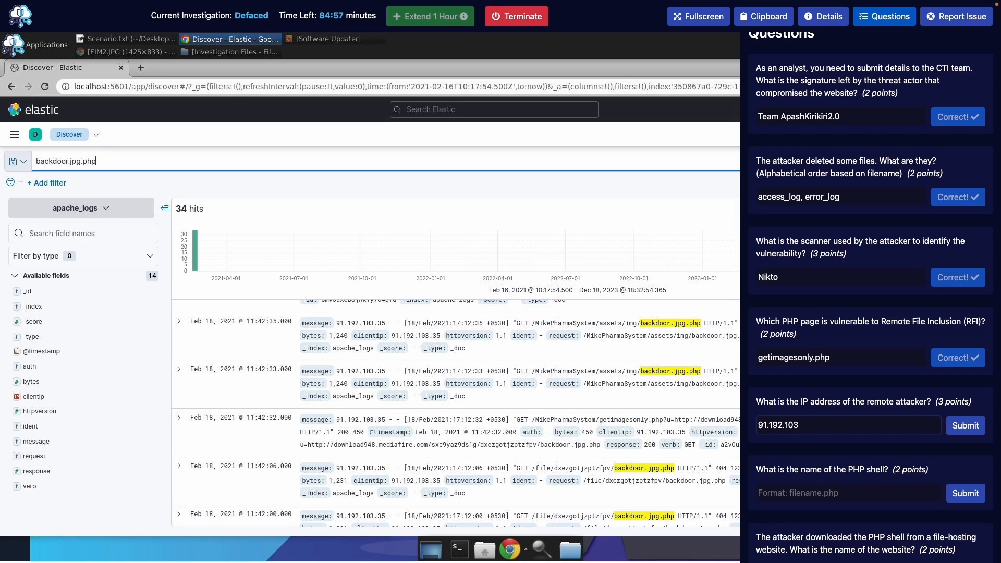
{"action": "type", "text": "."}
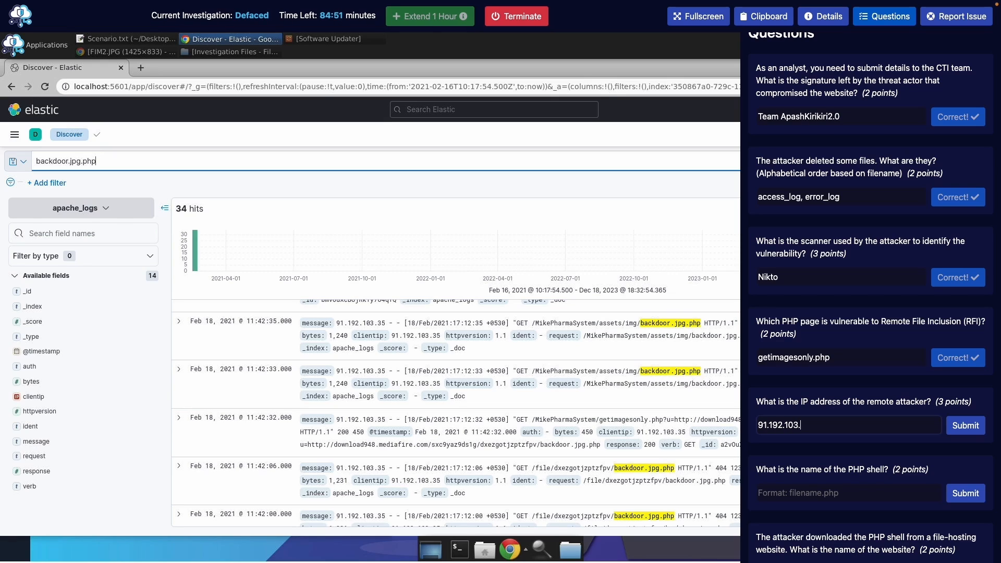
{"action": "type", "text": "35"}
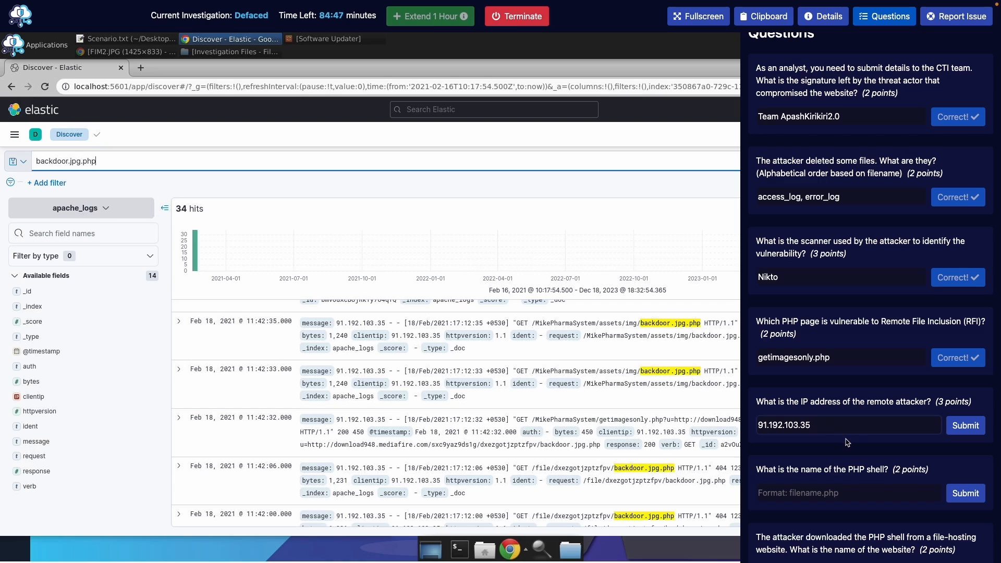
{"action": "left_click", "coordinate": [950, 425]}
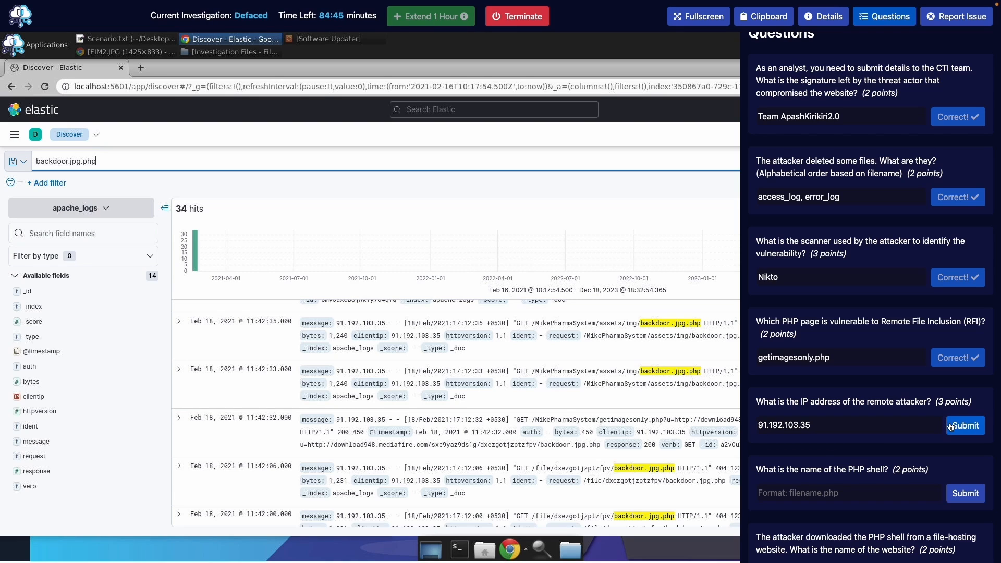
{"action": "scroll", "coordinate": [860, 373], "scroll_direction": "down", "scroll_amount": 7}
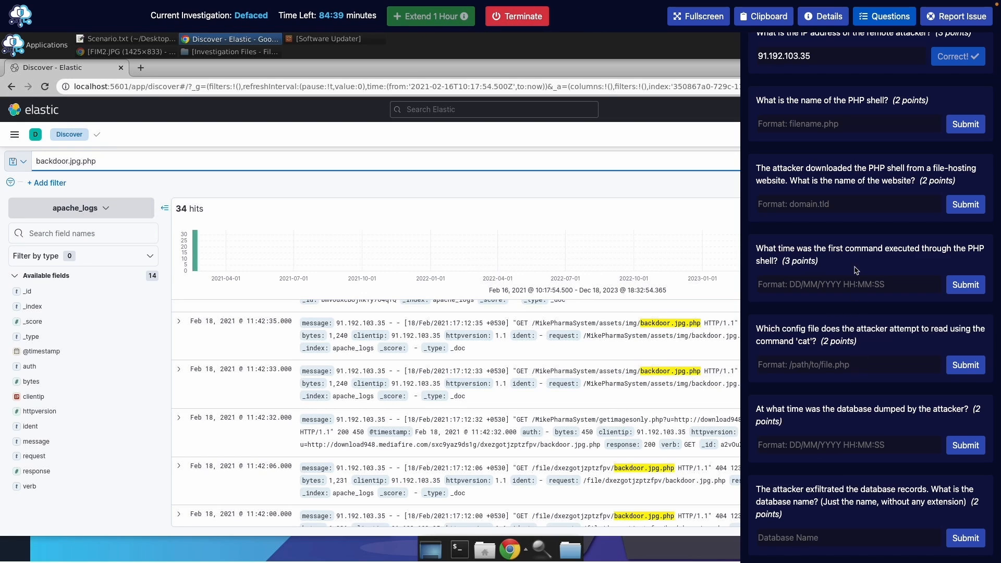
{"action": "scroll", "coordinate": [854, 207], "scroll_direction": "up", "scroll_amount": 1}
{"action": "scroll", "coordinate": [854, 207], "scroll_direction": "up", "scroll_amount": 1}
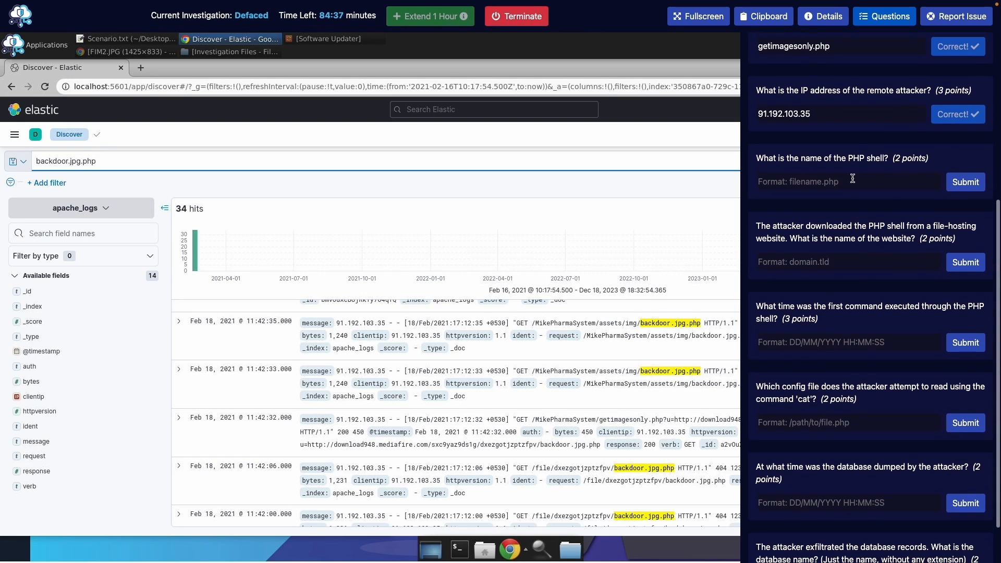
{"action": "scroll", "coordinate": [833, 106], "scroll_direction": "up", "scroll_amount": 1}
{"action": "scroll", "coordinate": [833, 106], "scroll_direction": "down", "scroll_amount": 1}
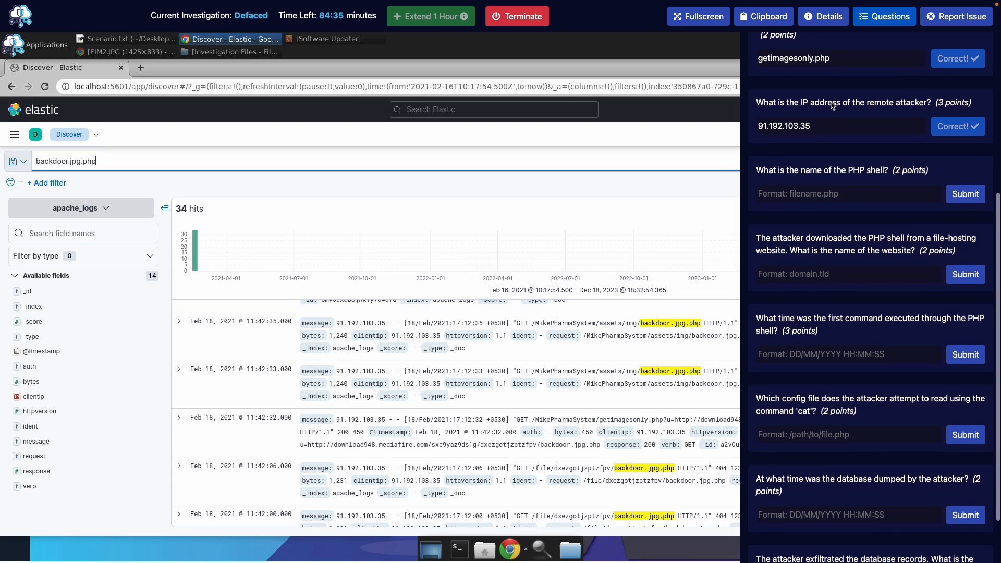
{"action": "scroll", "coordinate": [832, 106], "scroll_direction": "up", "scroll_amount": 1}
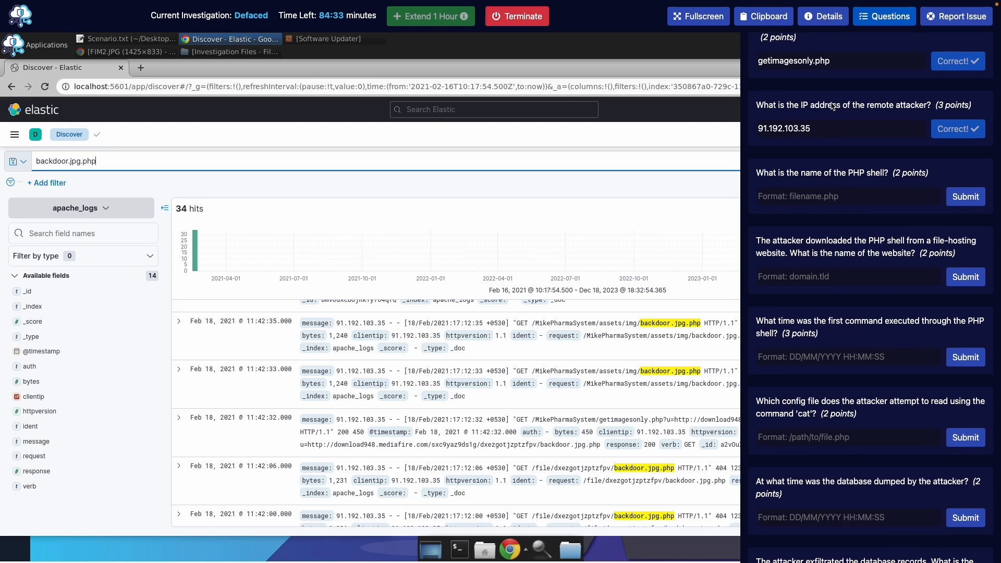
{"action": "scroll", "coordinate": [833, 109], "scroll_direction": "up", "scroll_amount": 6}
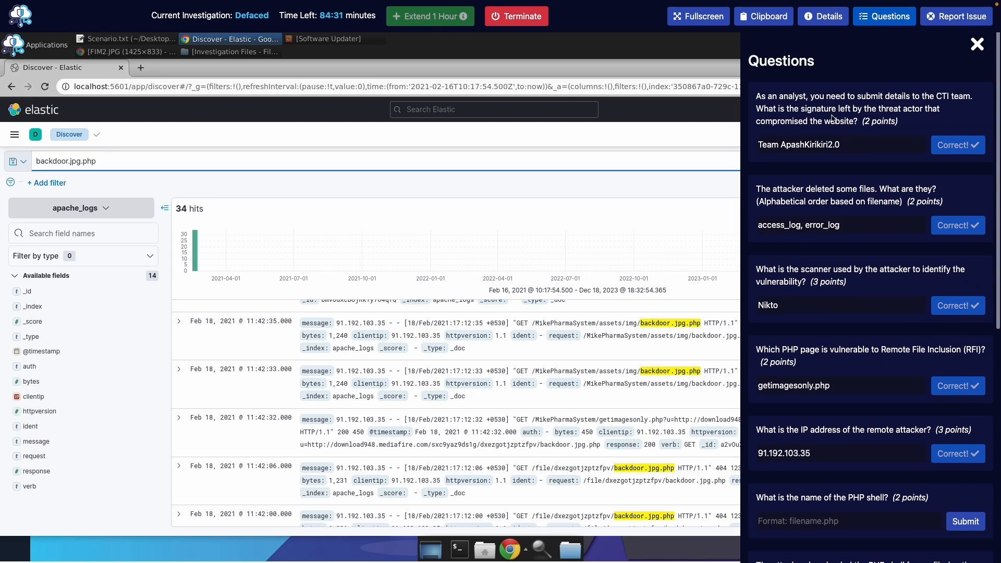
{"action": "scroll", "coordinate": [833, 119], "scroll_direction": "down", "scroll_amount": 3}
{"action": "scroll", "coordinate": [832, 146], "scroll_direction": "up", "scroll_amount": 4}
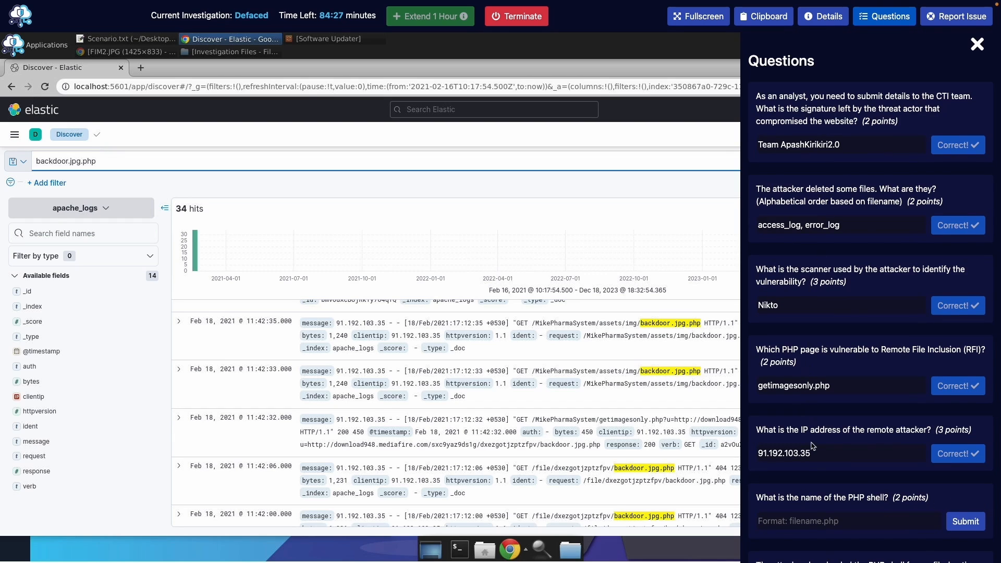
{"action": "scroll", "coordinate": [813, 444], "scroll_direction": "down", "scroll_amount": 4}
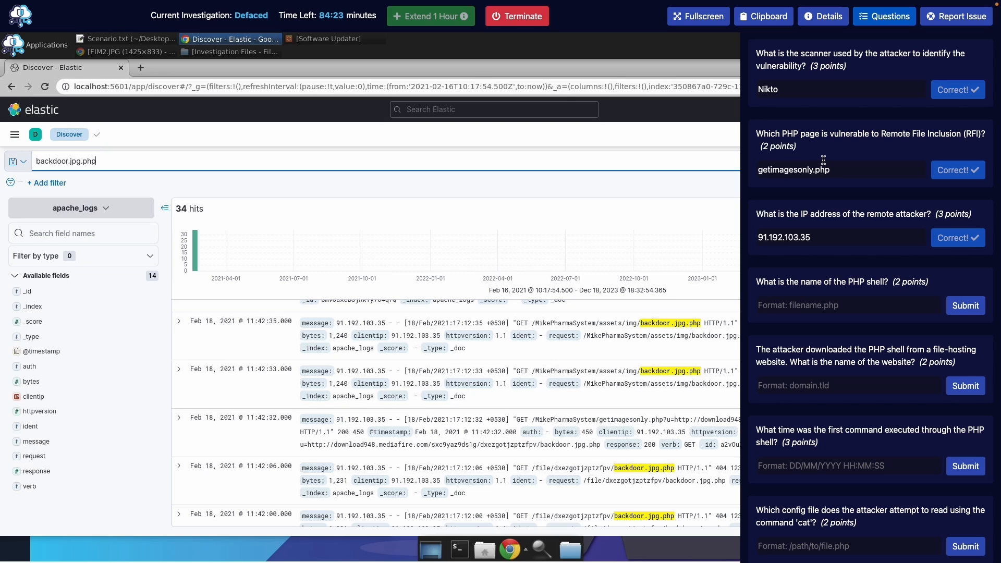
{"action": "scroll", "coordinate": [823, 160], "scroll_direction": "down", "scroll_amount": 3}
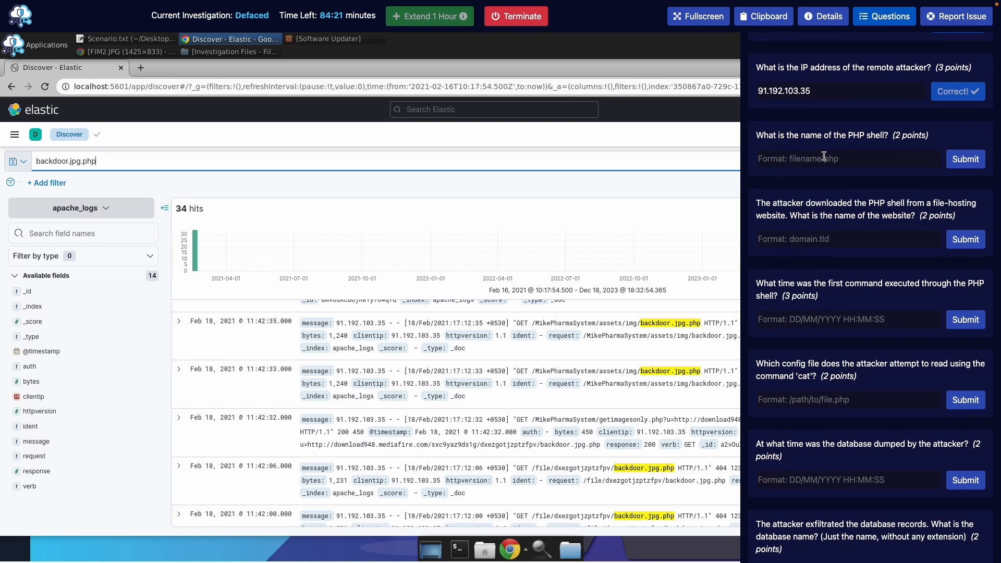
Submit backdoor.jpg.php as the name of the PHP shell
{"action": "left_click", "coordinate": [834, 158]}
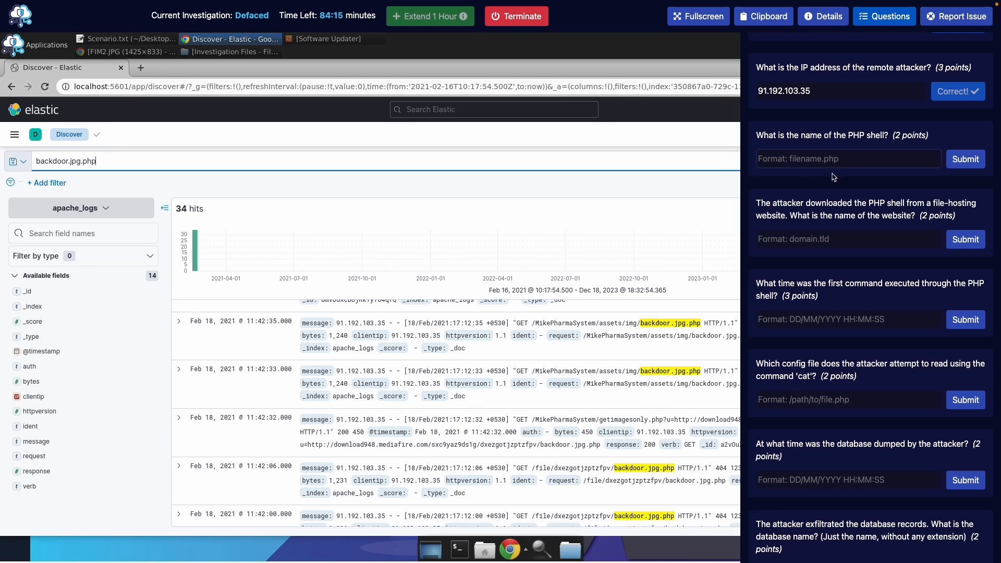
{"action": "type", "text": "backdoor"}
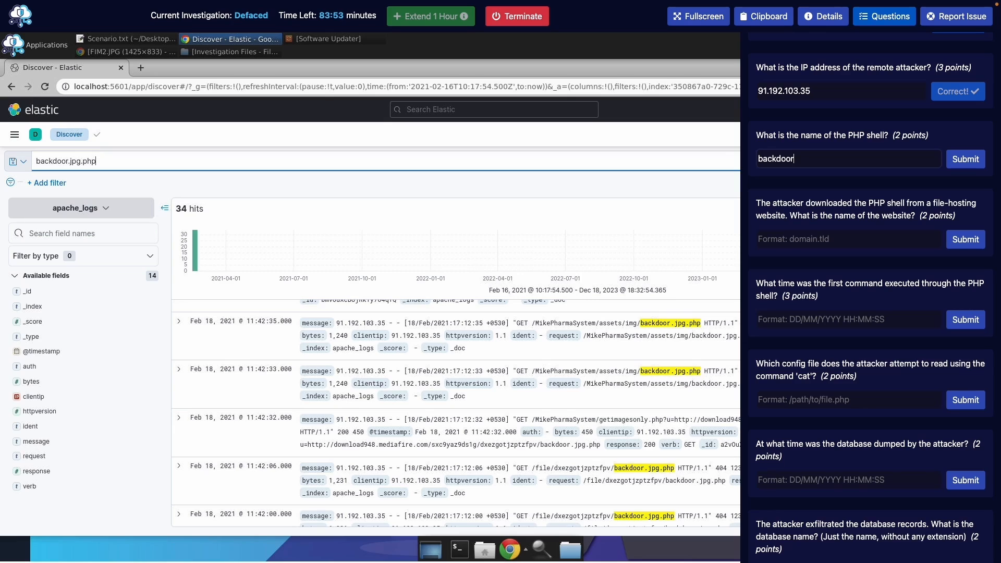
{"action": "type", "text": "."}
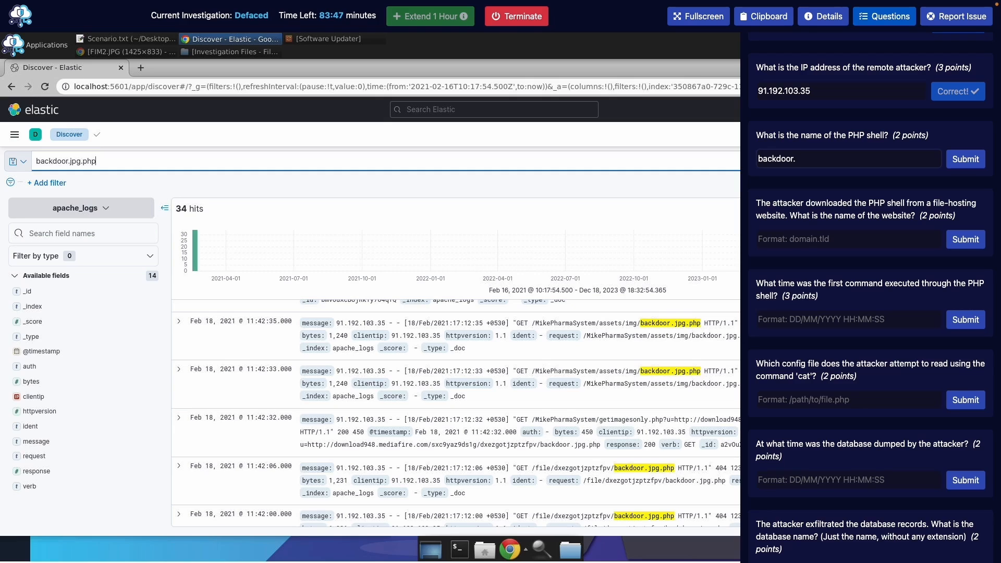
{"action": "type", "text": "jpg.php"}
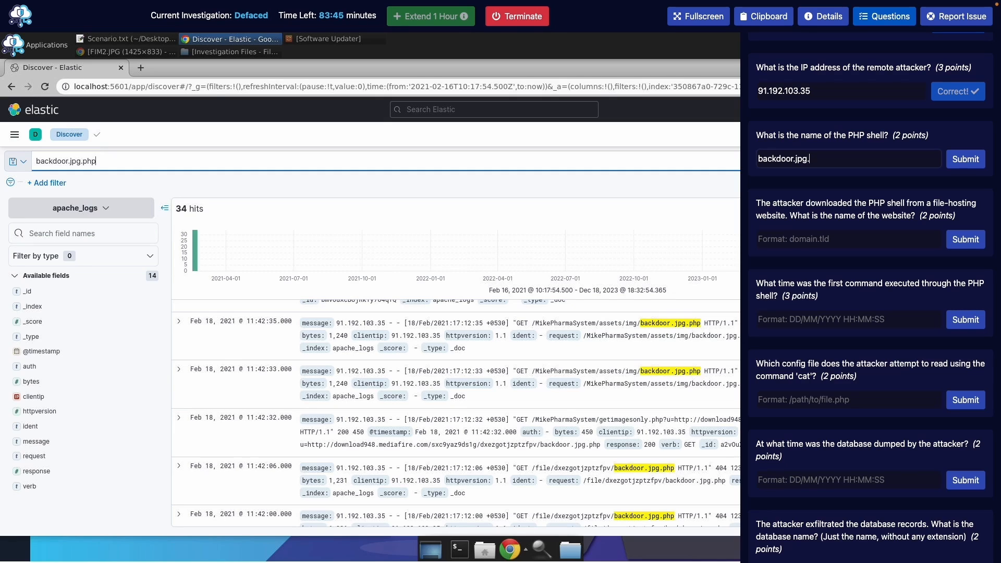
{"action": "left_click", "coordinate": [965, 159]}
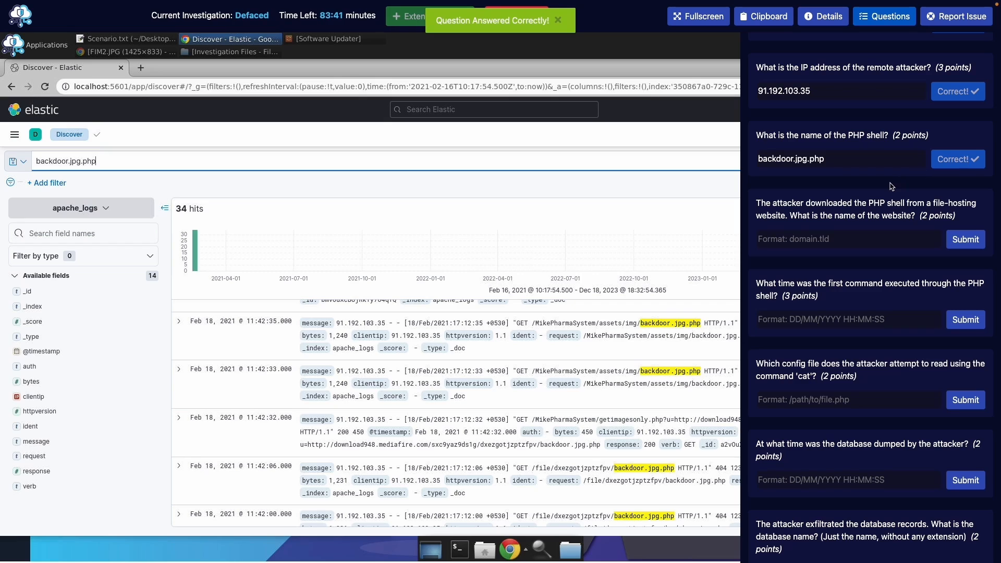
{"action": "scroll", "coordinate": [890, 184], "scroll_direction": "down", "scroll_amount": 1}
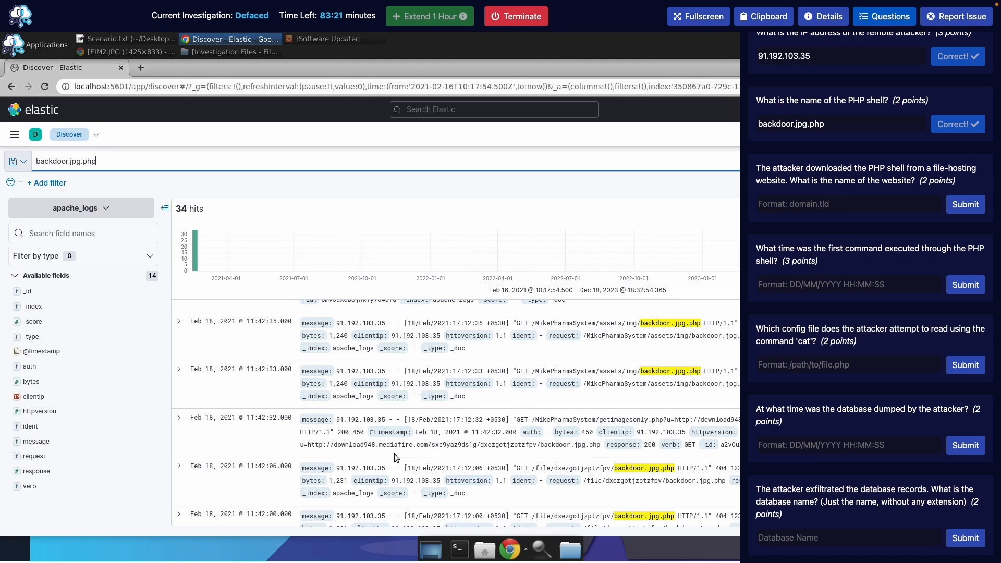
Submit mediafire.com as the file-hosting website answer
{"action": "left_click", "coordinate": [833, 199]}
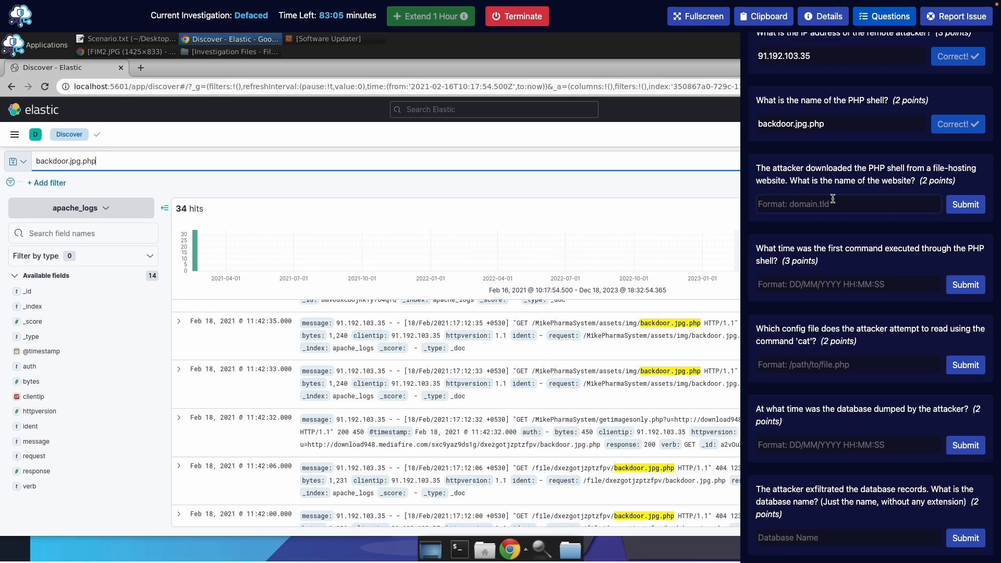
{"action": "type", "text": "mediafire"}
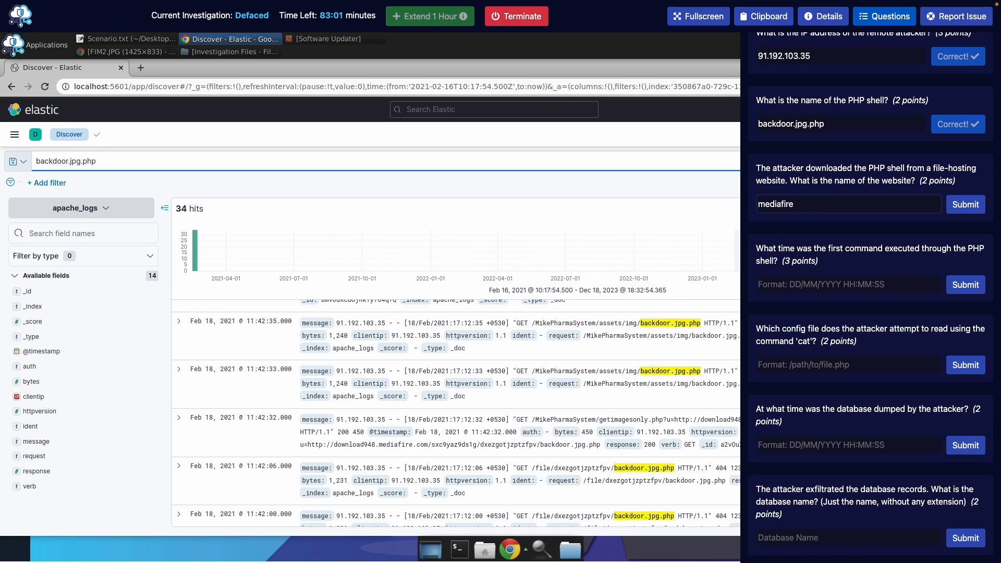
{"action": "type", "text": ".com"}
{"action": "key", "text": "Return"}
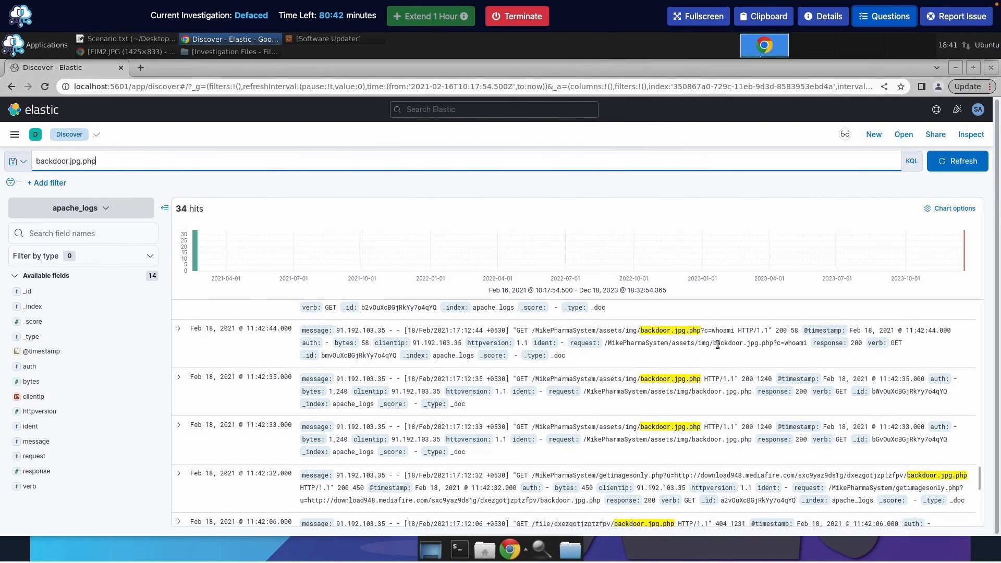
Inspect the ?c=whoami request logged Feb 18, 2021 11:42:44, then reopen the questions
{"action": "left_click_drag", "start_coordinate": [714, 344], "coordinate": [806, 344]}
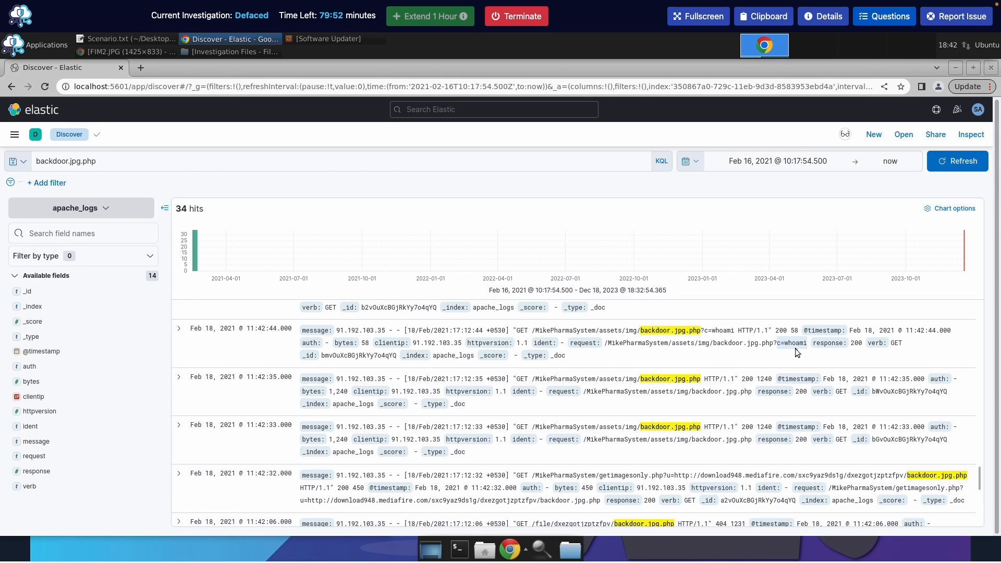
{"action": "left_click", "coordinate": [898, 21]}
Submit 18/02/2021 11:42:44 as the first-command time
{"action": "scroll", "coordinate": [933, 408], "scroll_direction": "down", "scroll_amount": 8}
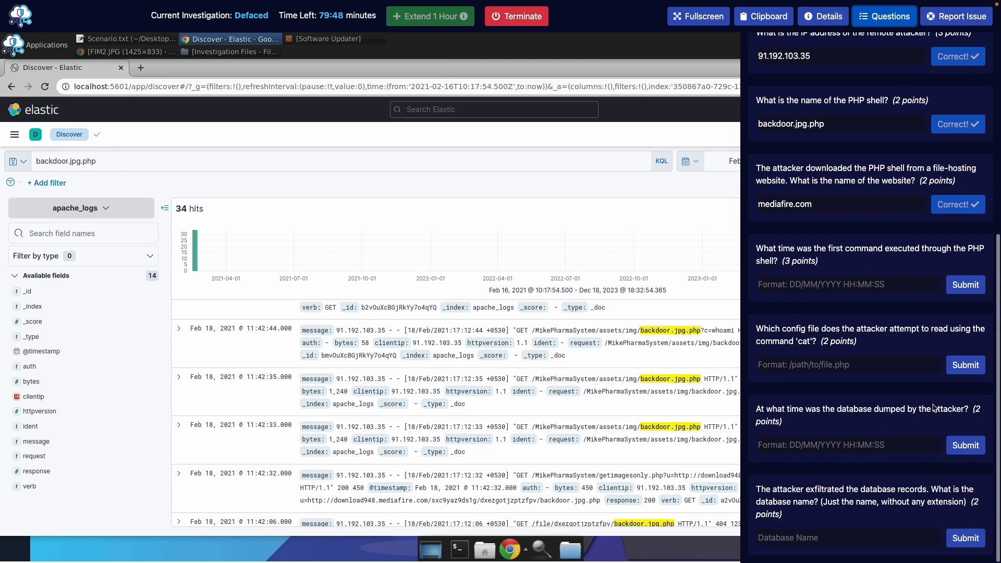
{"action": "left_click", "coordinate": [825, 284]}
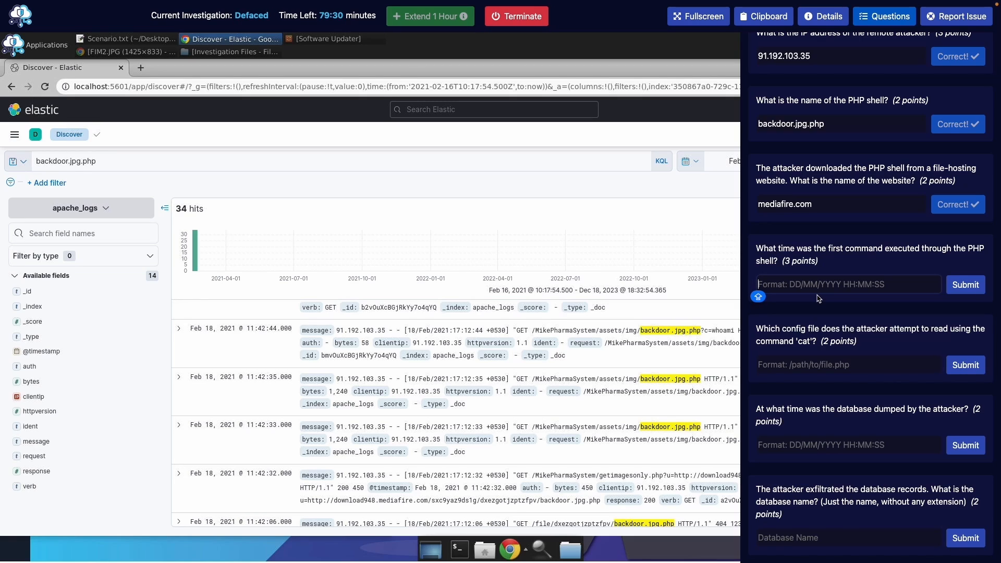
{"action": "type", "text": "18"}
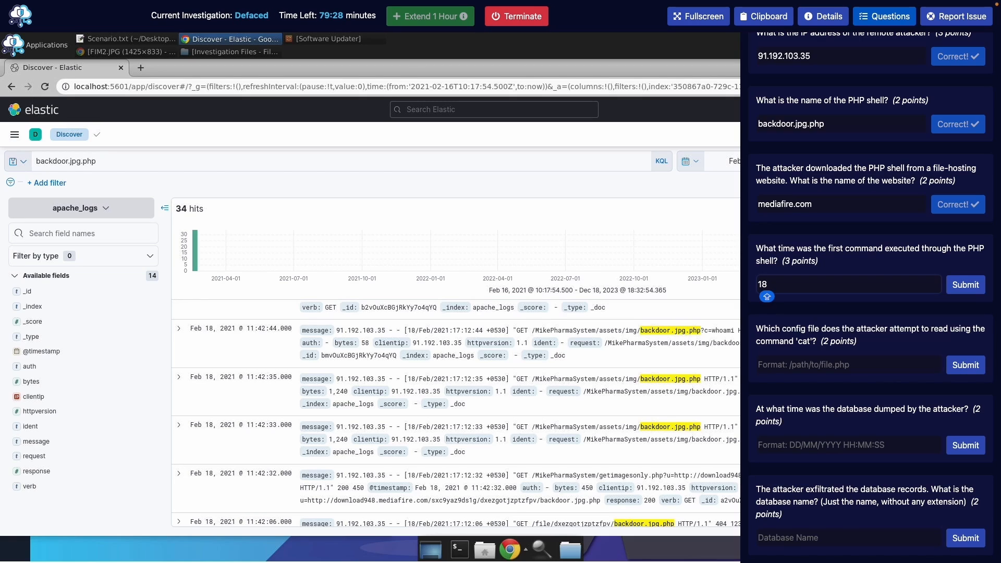
{"action": "type", "text": "/02/2021"}
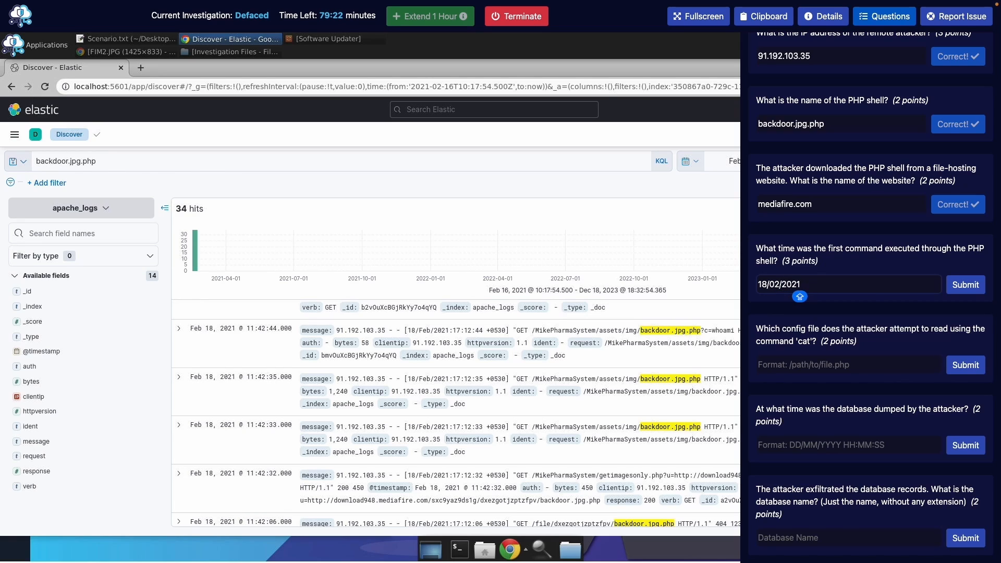
{"action": "type", "text": " 11"}
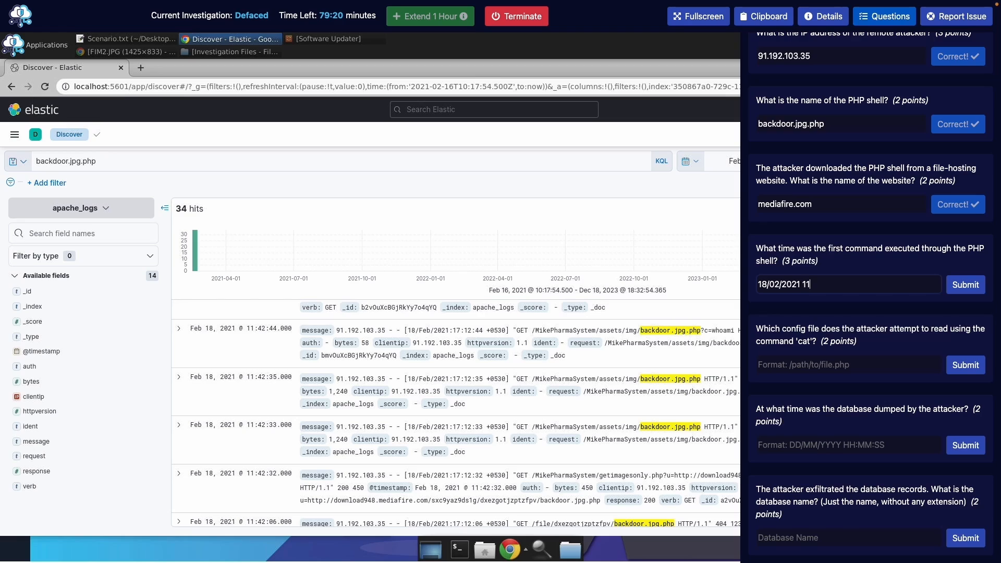
{"action": "type", "text": ":42"}
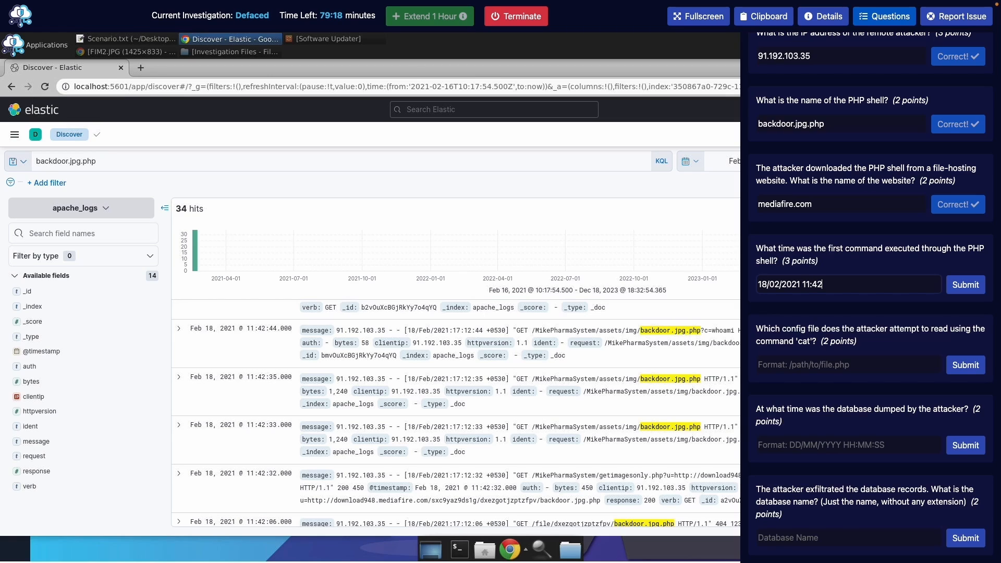
{"action": "type", "text": ":44"}
{"action": "key", "text": "Return"}
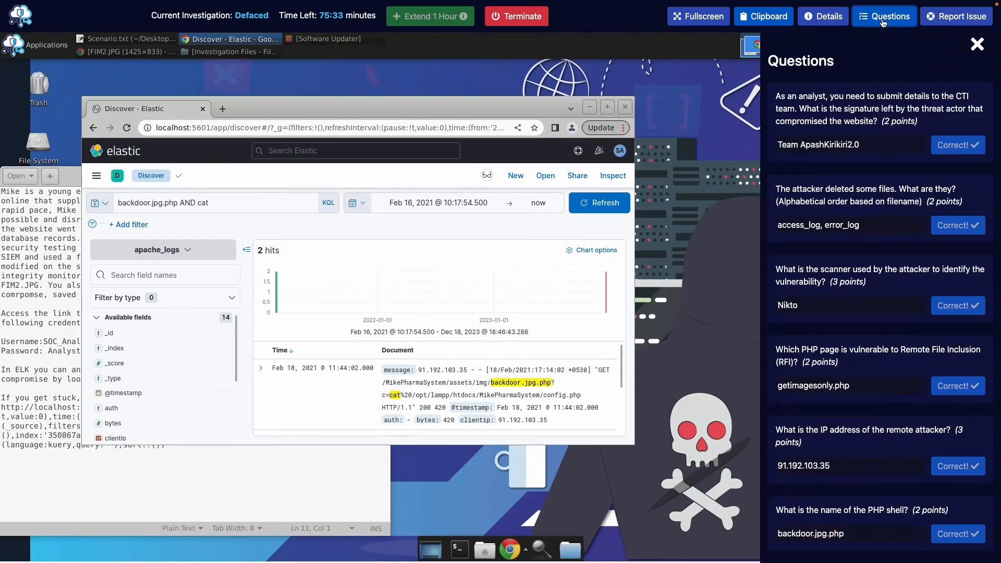
Submit /opt/lampp/htdocs/MikePharmaSystem/config.php as the configuration file path
{"action": "scroll", "coordinate": [886, 250], "scroll_direction": "down", "scroll_amount": 6}
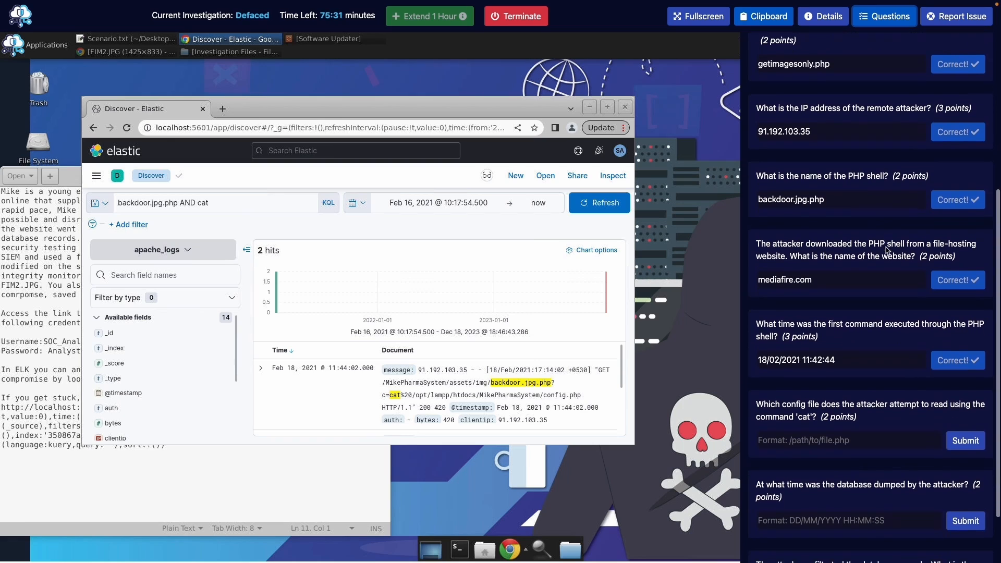
{"action": "scroll", "coordinate": [886, 249], "scroll_direction": "down", "scroll_amount": 2}
{"action": "left_click", "coordinate": [812, 365]}
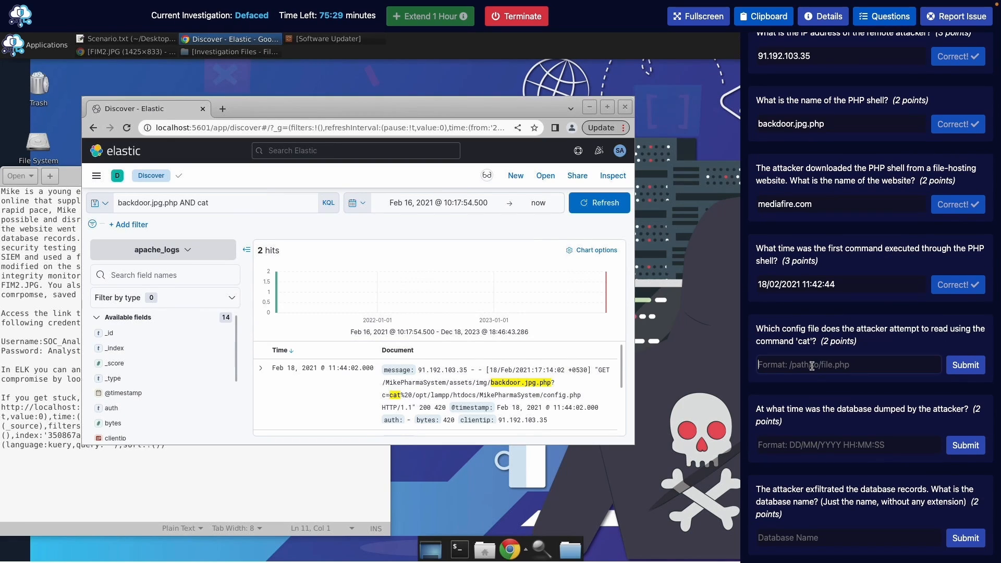
{"action": "type", "text": "/opt/"}
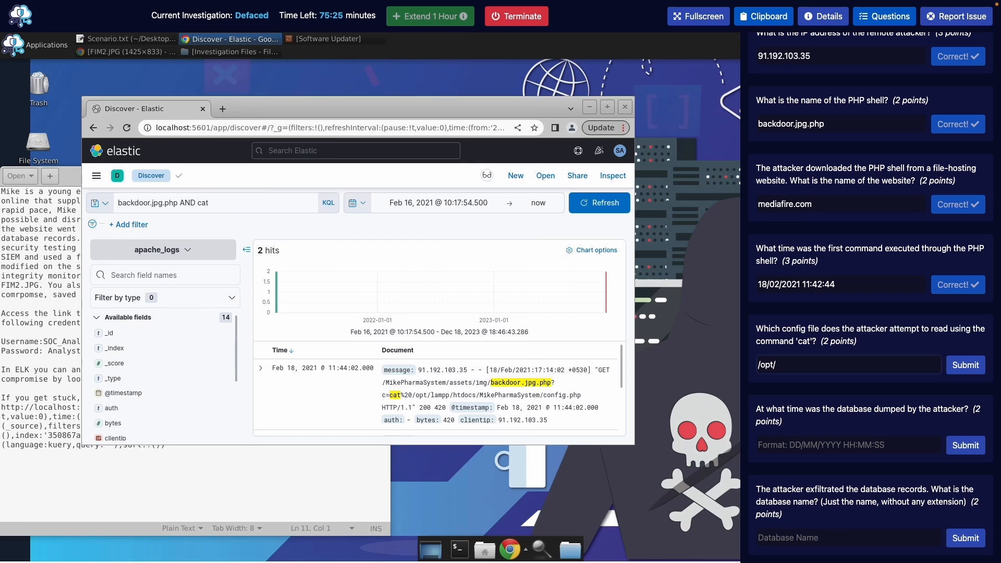
{"action": "type", "text": "lampp"}
{"action": "type", "text": "/htdocs/MikePharmaSystem/config.ph"}
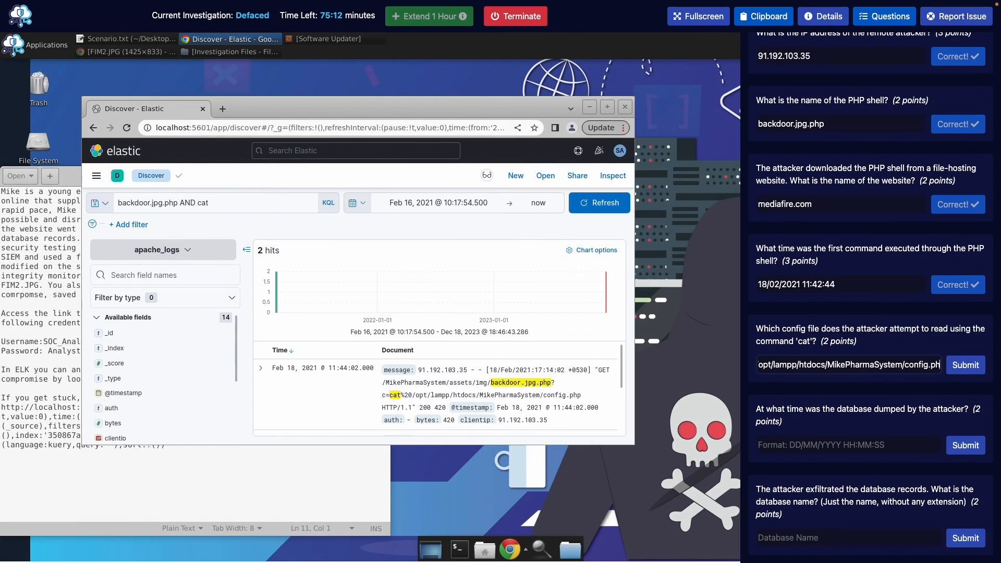
{"action": "type", "text": "p"}
{"action": "key", "text": "Return"}
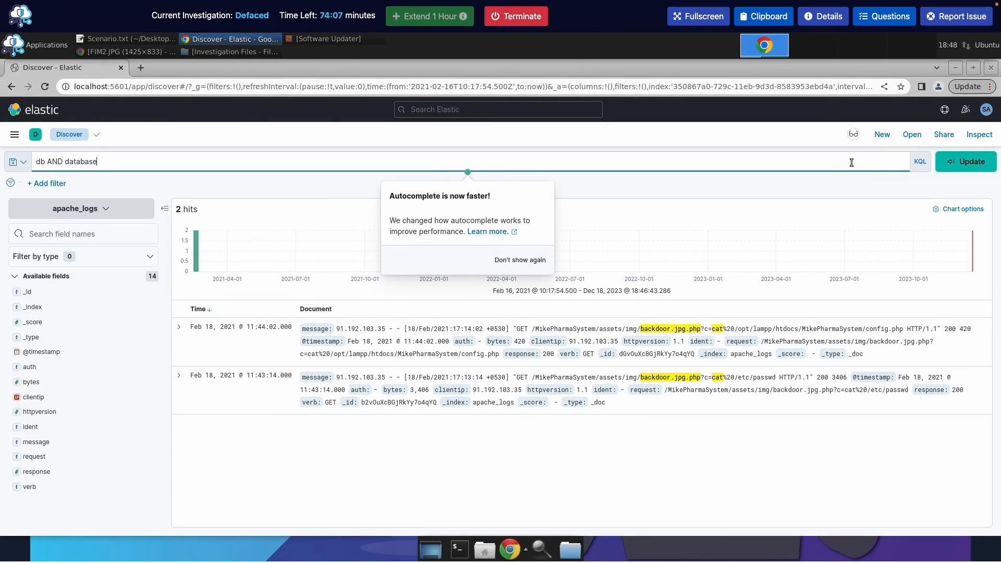
Change the 'db AND database' query to 'db OR database' for 80 hits, then reopen the questions
{"action": "key", "text": "Return"}
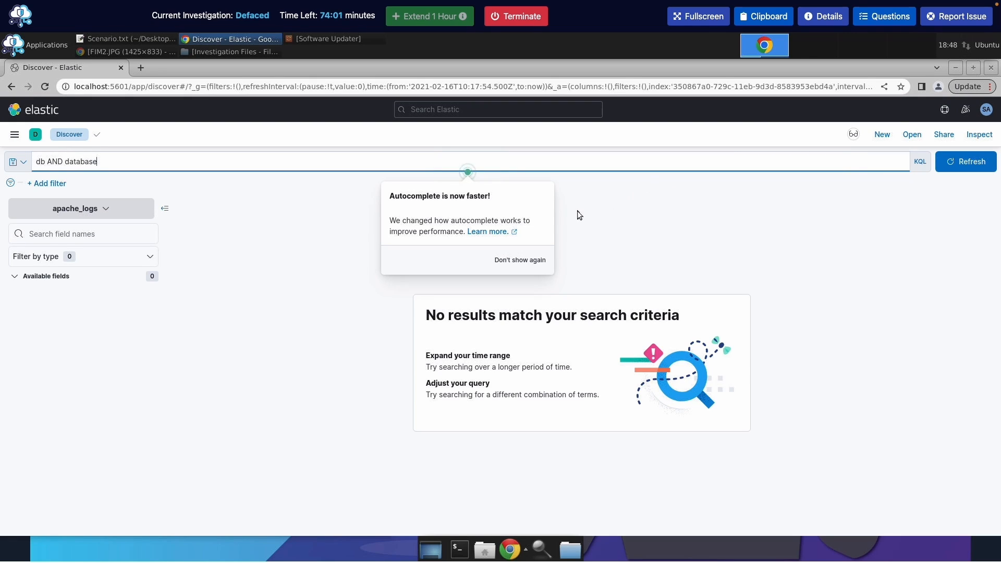
{"action": "left_click", "coordinate": [60, 163]}
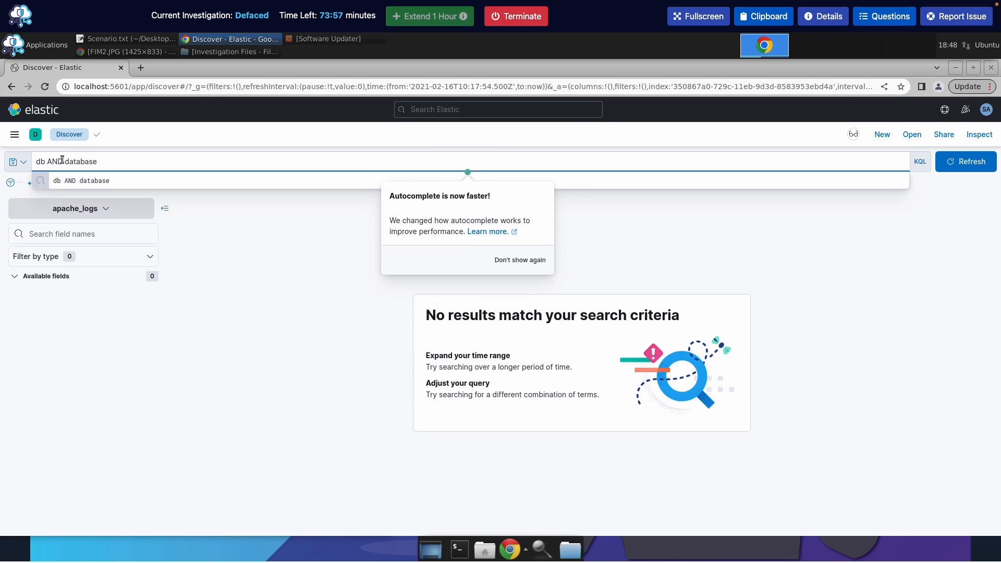
{"action": "key", "text": "BackSpace"}
{"action": "key", "text": "BackSpace"}
{"action": "key", "text": "BackSpace"}
{"action": "type", "text": "OR"}
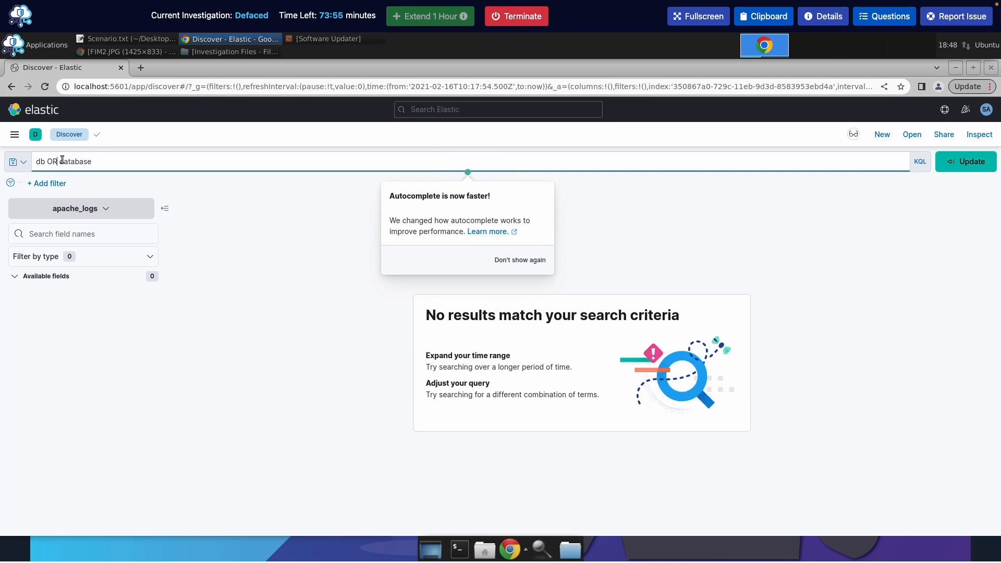
{"action": "key", "text": "Return"}
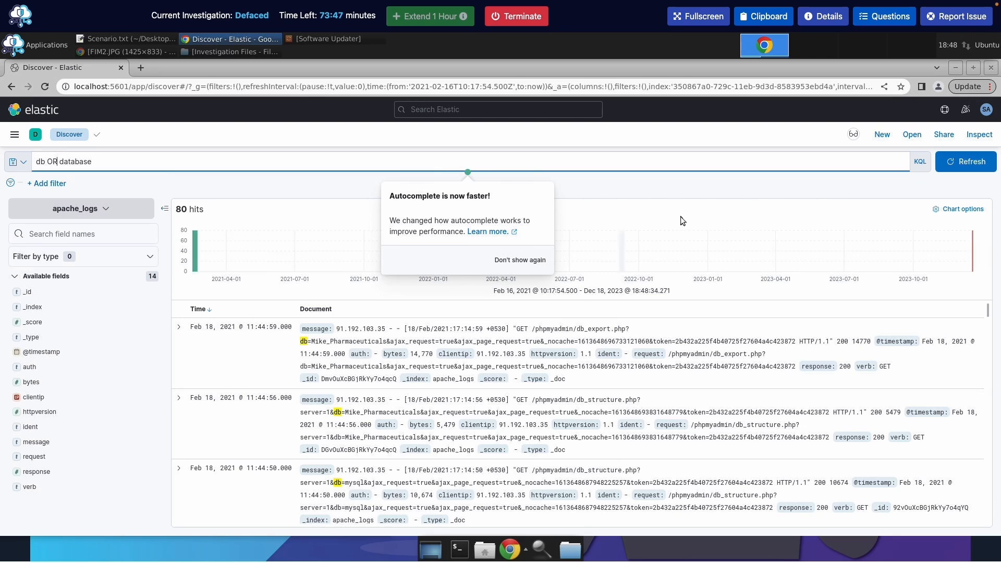
{"action": "left_click", "coordinate": [891, 21]}
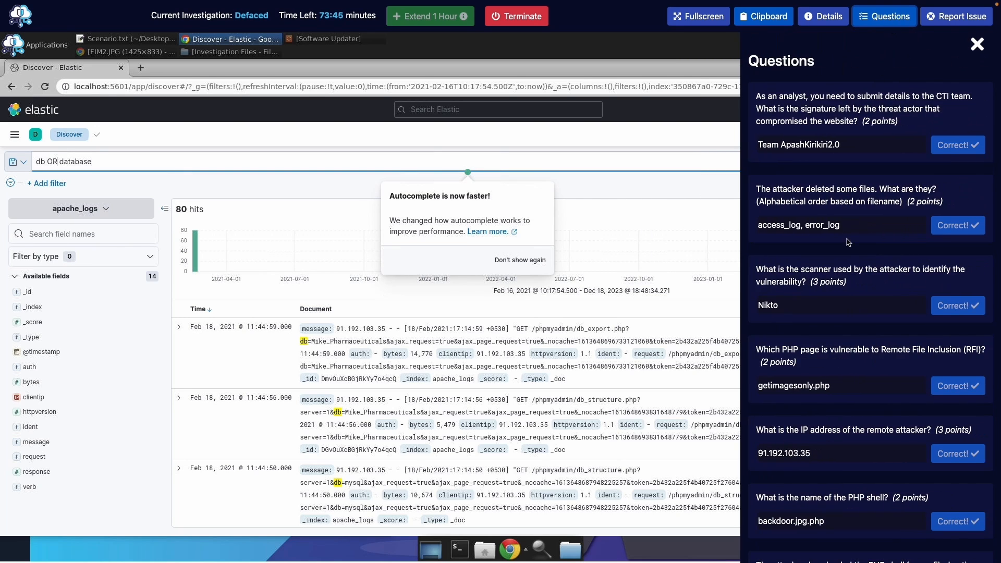
Submit 18/02/2021 11:44:59 as the database dump time answer
{"action": "scroll", "coordinate": [814, 436], "scroll_direction": "down", "scroll_amount": 5}
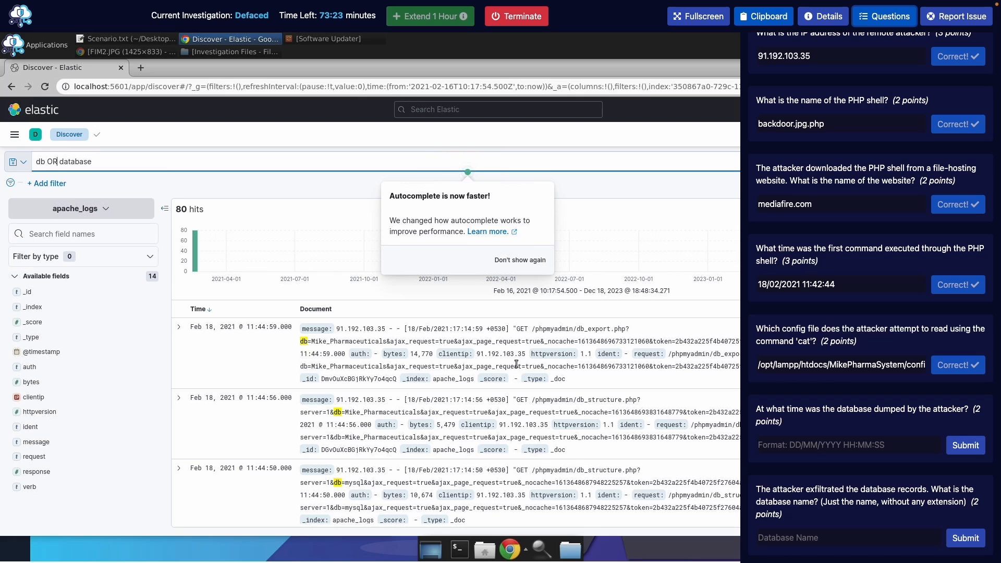
{"action": "scroll", "coordinate": [517, 366], "scroll_direction": "down", "scroll_amount": 2}
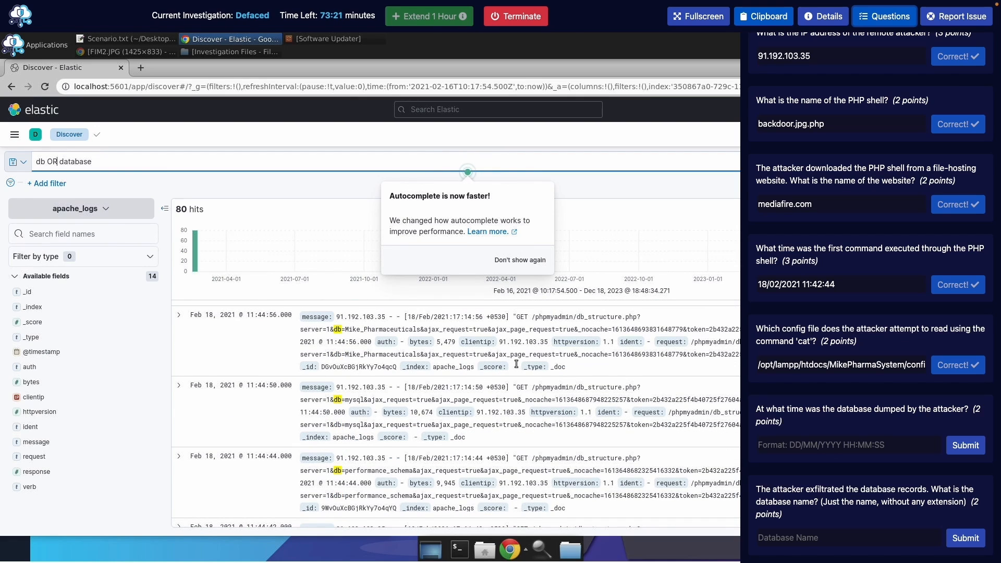
{"action": "scroll", "coordinate": [516, 364], "scroll_direction": "up", "scroll_amount": 2}
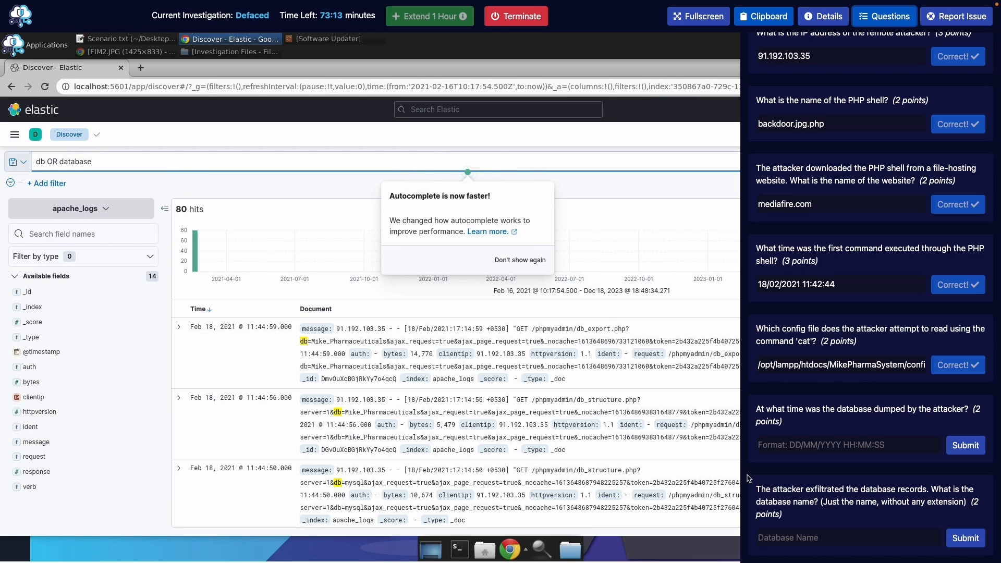
{"action": "left_click", "coordinate": [811, 451]}
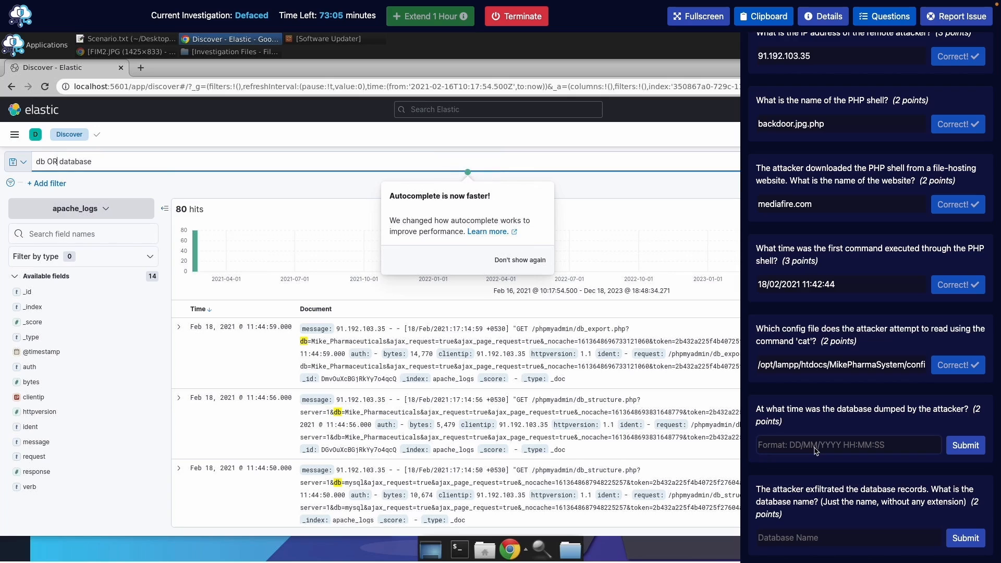
{"action": "type", "text": "18/02/"}
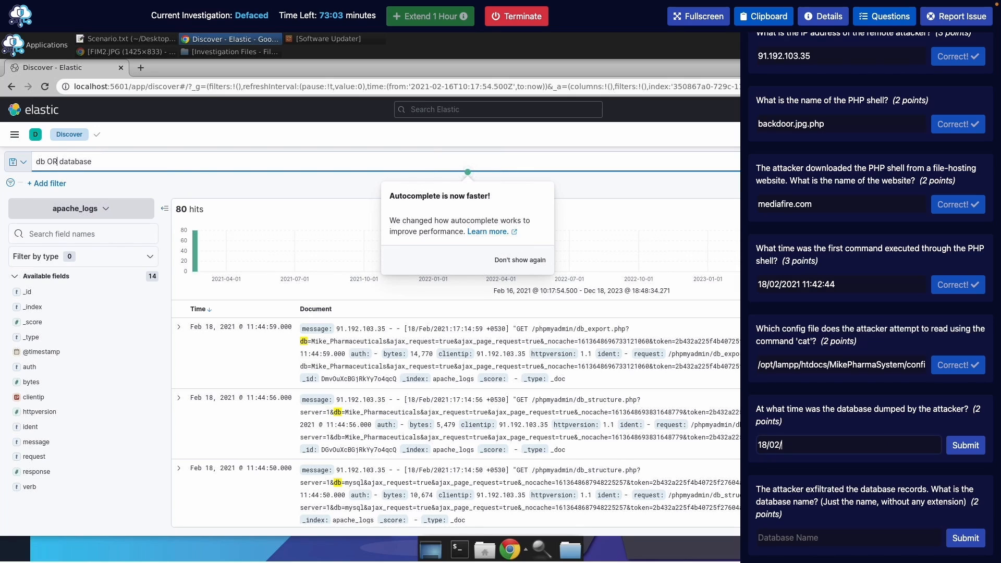
{"action": "type", "text": "2021 11"}
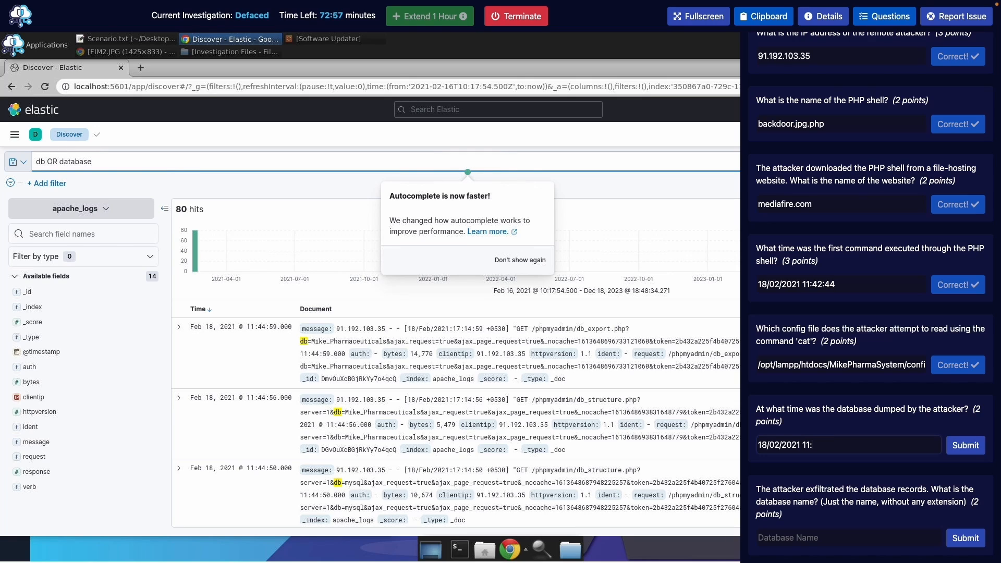
{"action": "type", "text": ":44:59"}
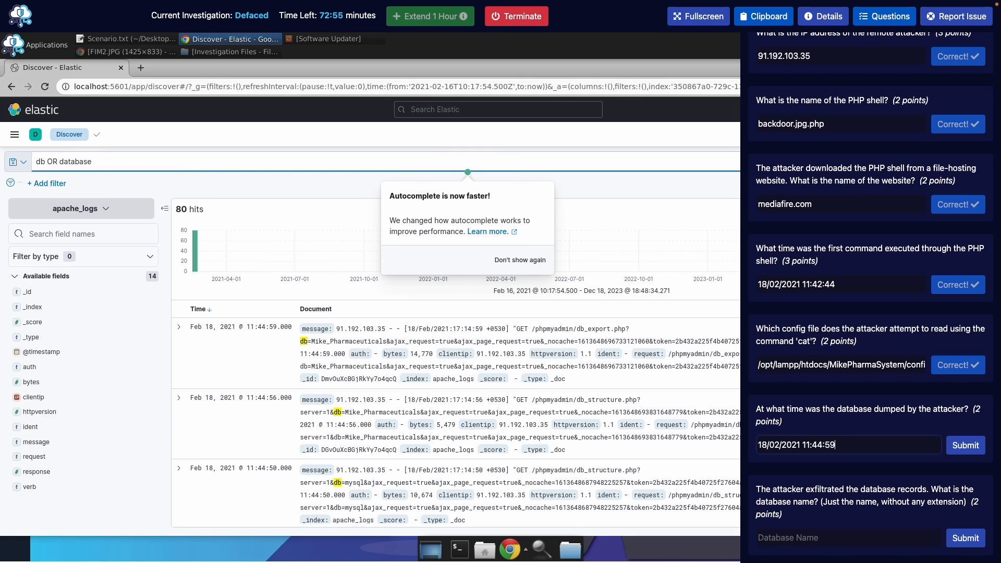
{"action": "key", "text": "Return"}
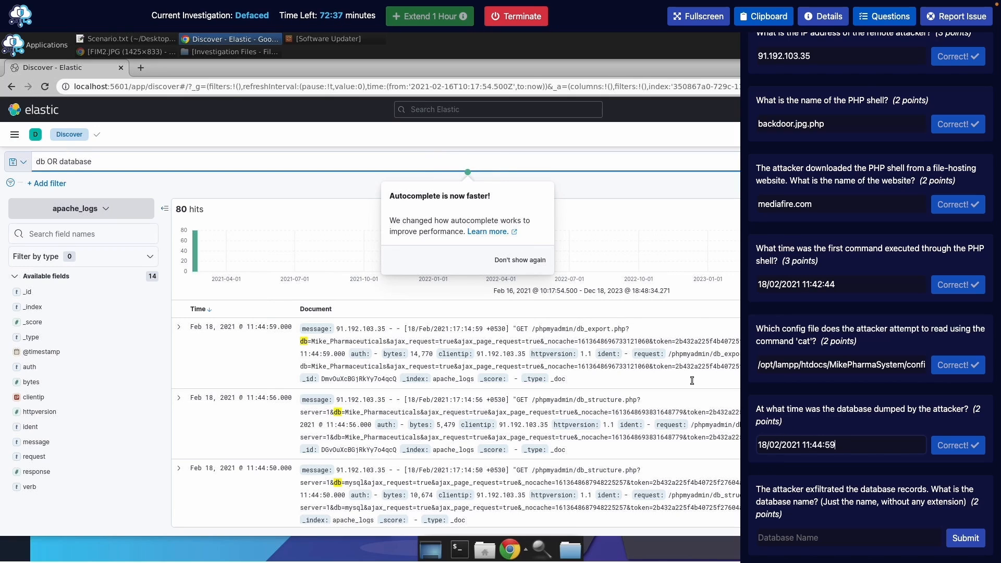
{"action": "scroll", "coordinate": [578, 410], "scroll_direction": "down", "scroll_amount": 8}
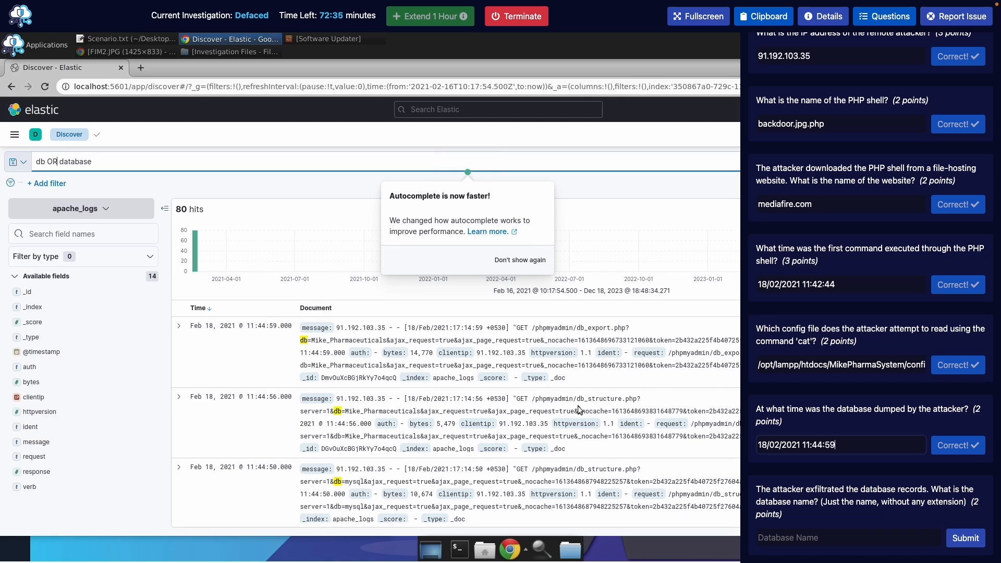
{"action": "scroll", "coordinate": [579, 407], "scroll_direction": "down", "scroll_amount": 5}
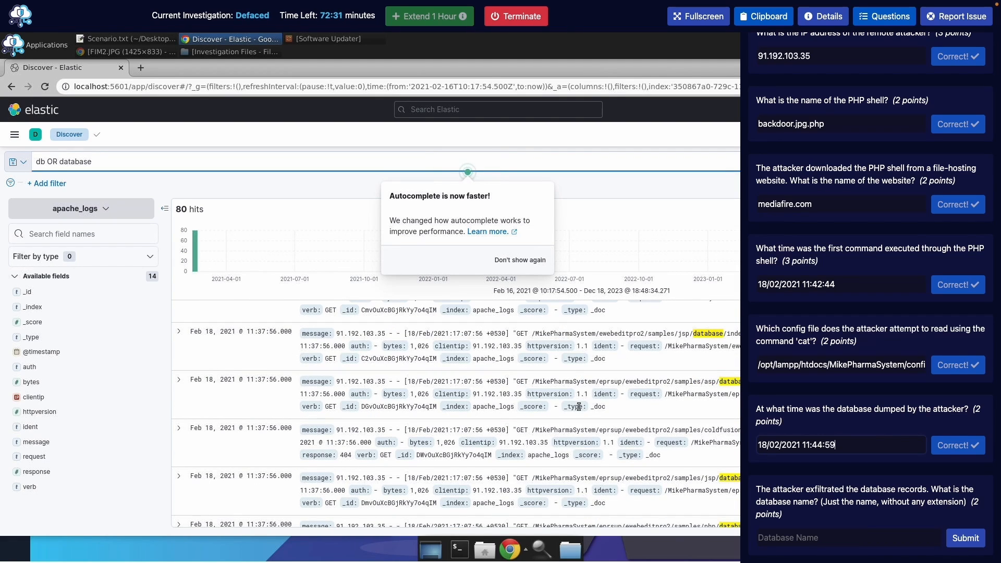
{"action": "scroll", "coordinate": [578, 406], "scroll_direction": "up", "scroll_amount": 10}
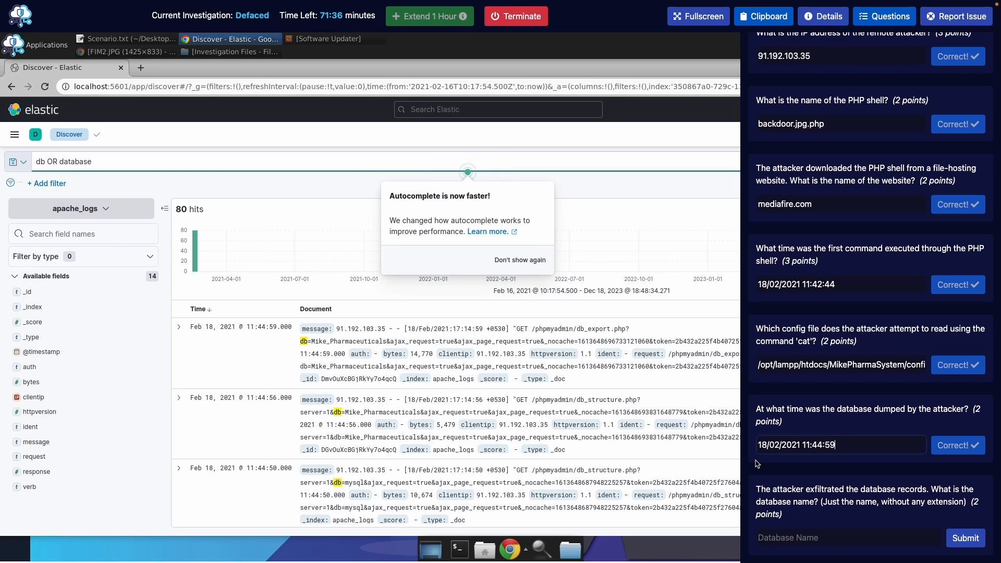
Submit Mike_Pharmaceuticals as the exfiltrated database name
{"action": "left_click", "coordinate": [850, 540]}
{"action": "type", "text": "Mi"}
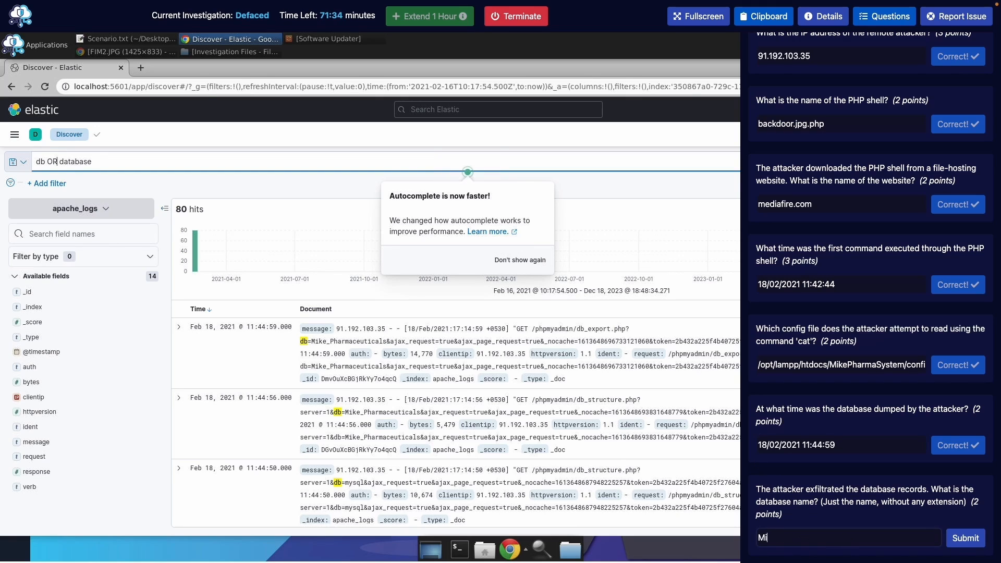
{"action": "type", "text": "ke_Pharmaceuticals"}
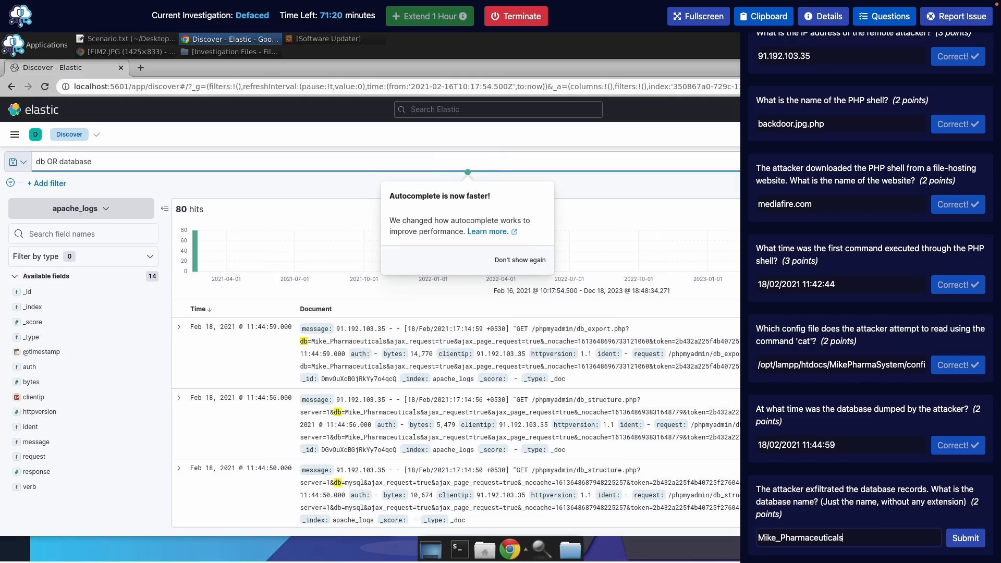
{"action": "key", "text": "Return"}
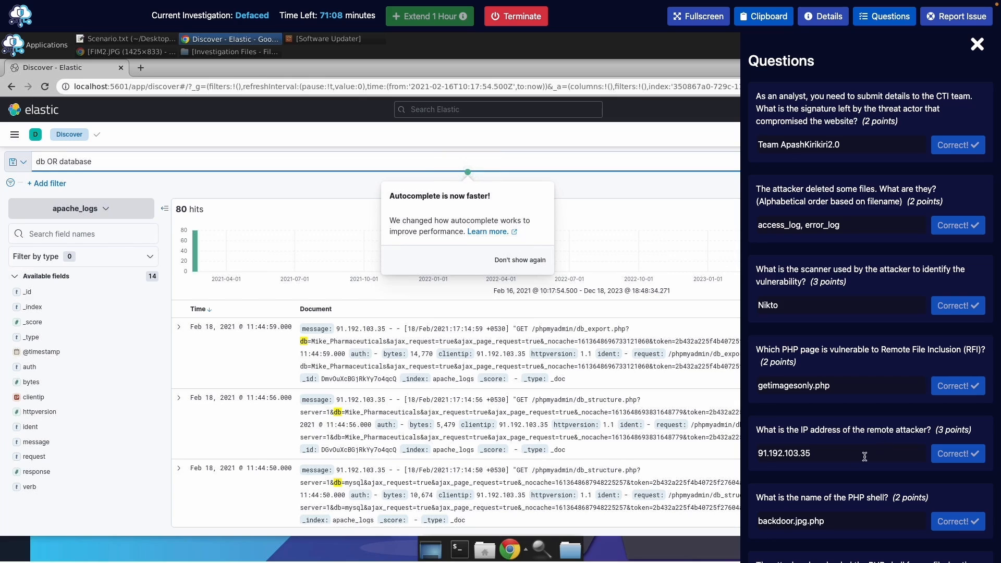
Close the Questions side panel so Kibana's 'db OR database' results fill the screen
{"action": "left_click", "coordinate": [881, 21]}
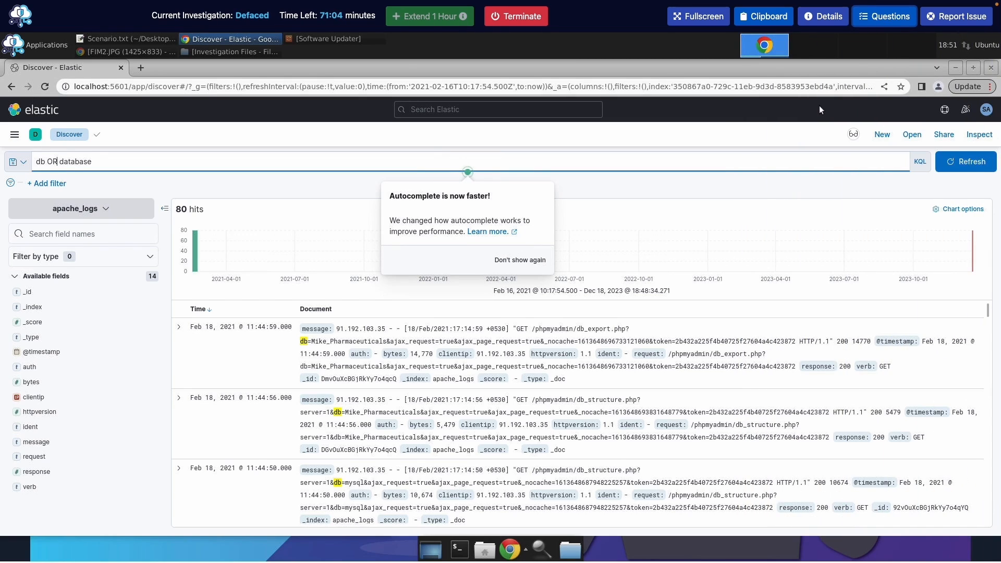